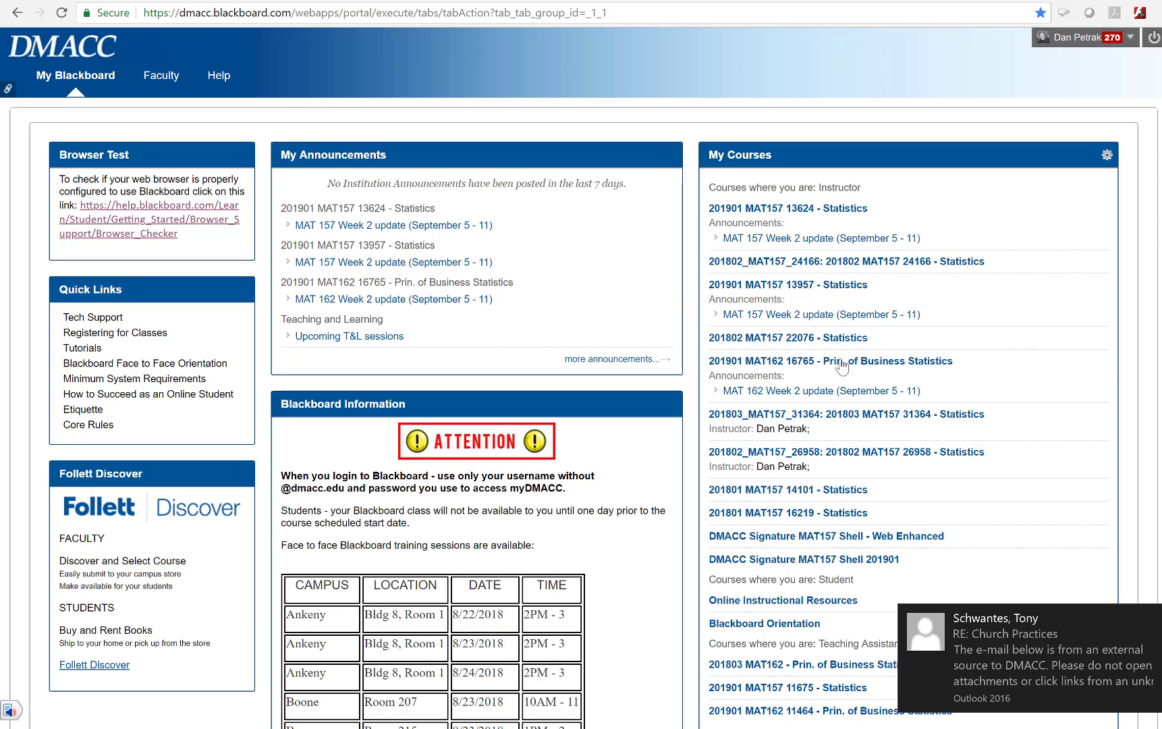
Open the MyLab Statistics Assignment Manager from the instructor content folder of the 201901 MAT157 13624 - Statistics course.
left_click(814, 208)
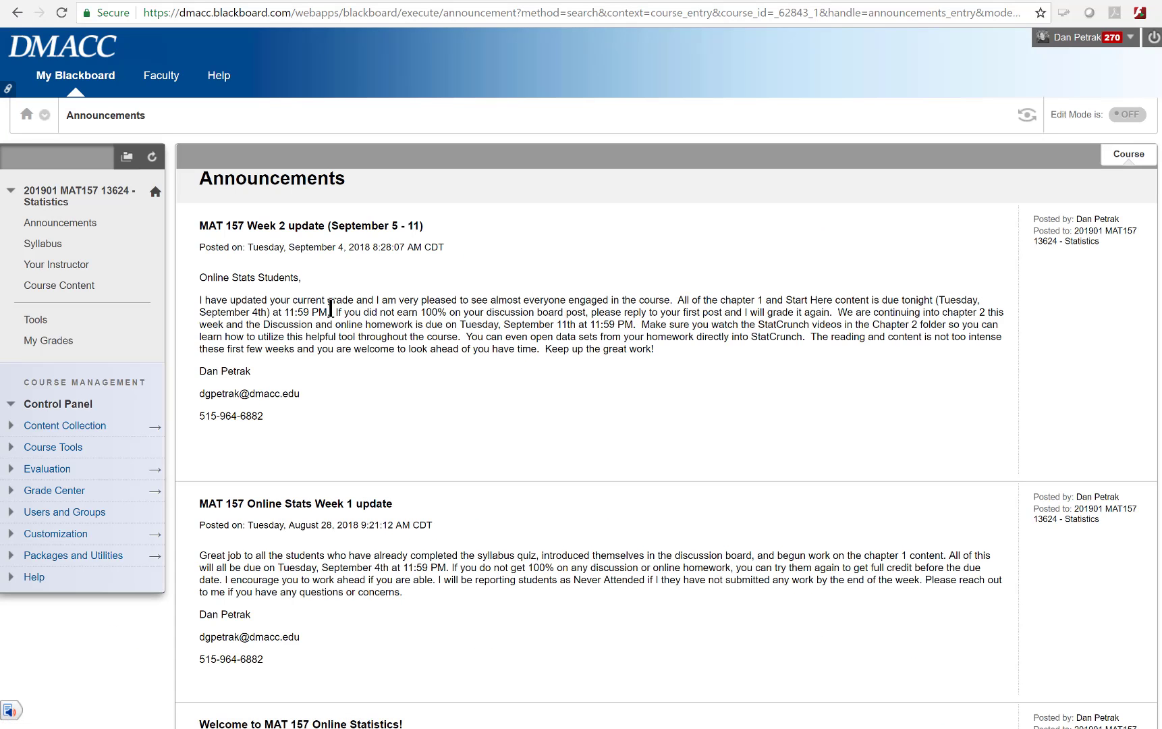
left_click(54, 288)
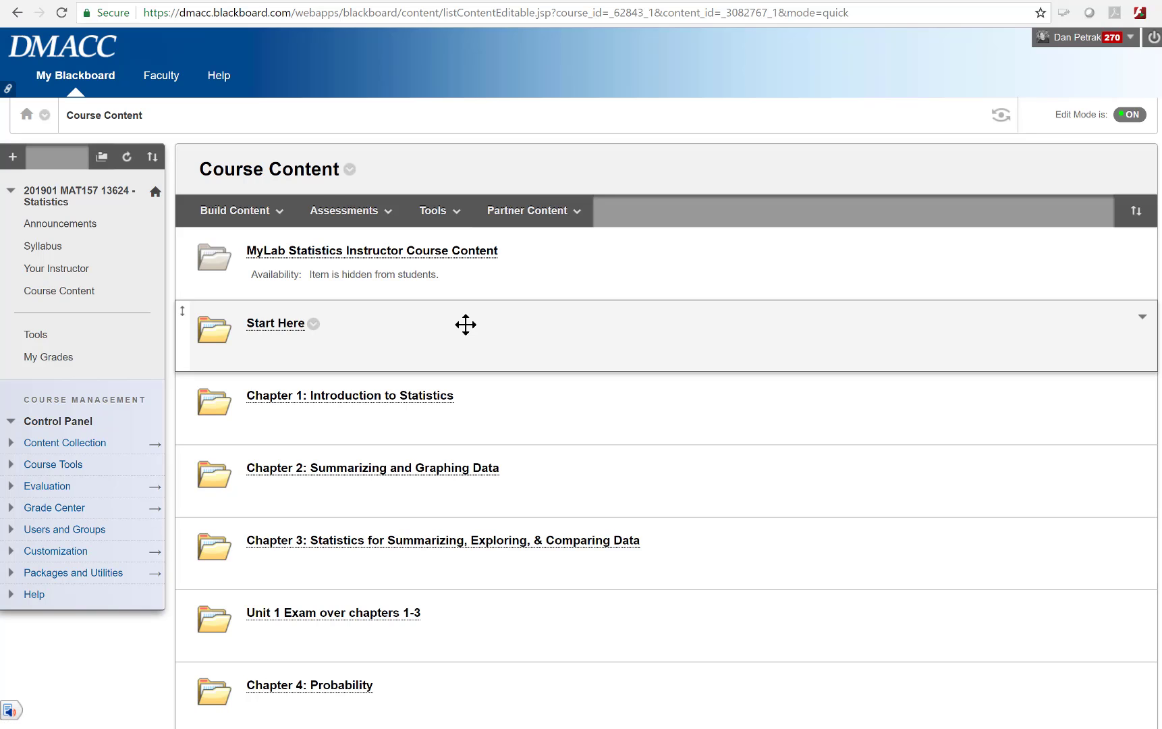
left_click(403, 254)
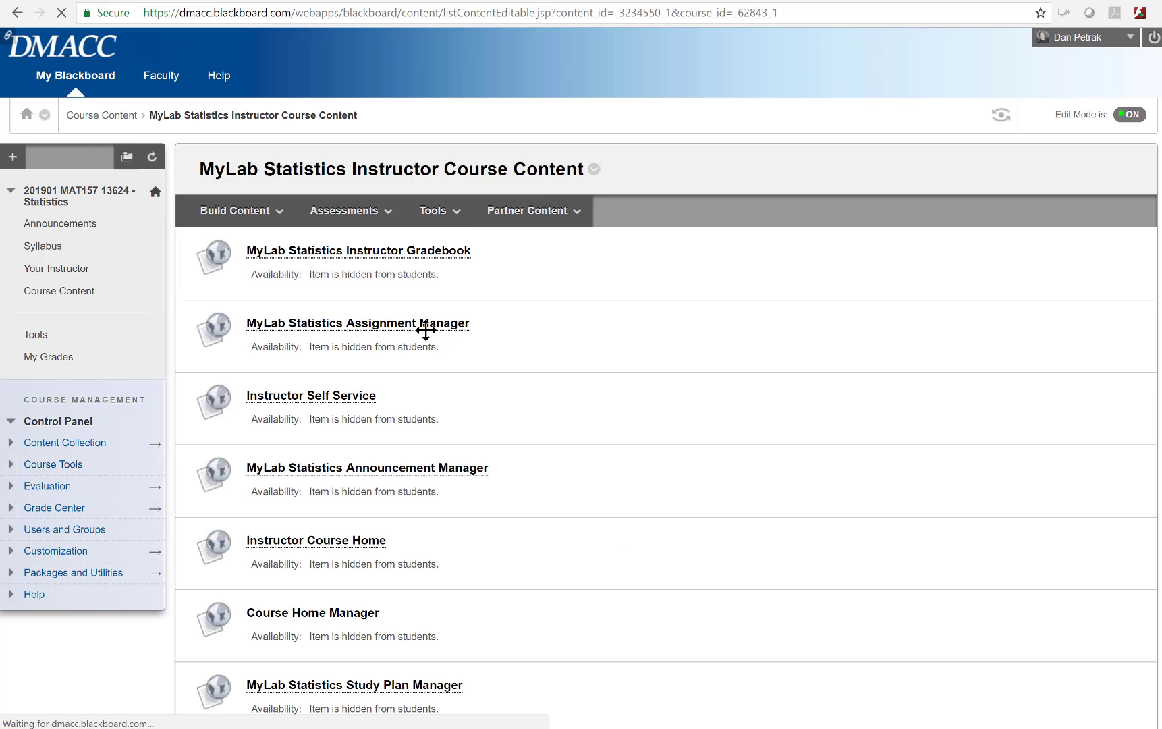
left_click(415, 328)
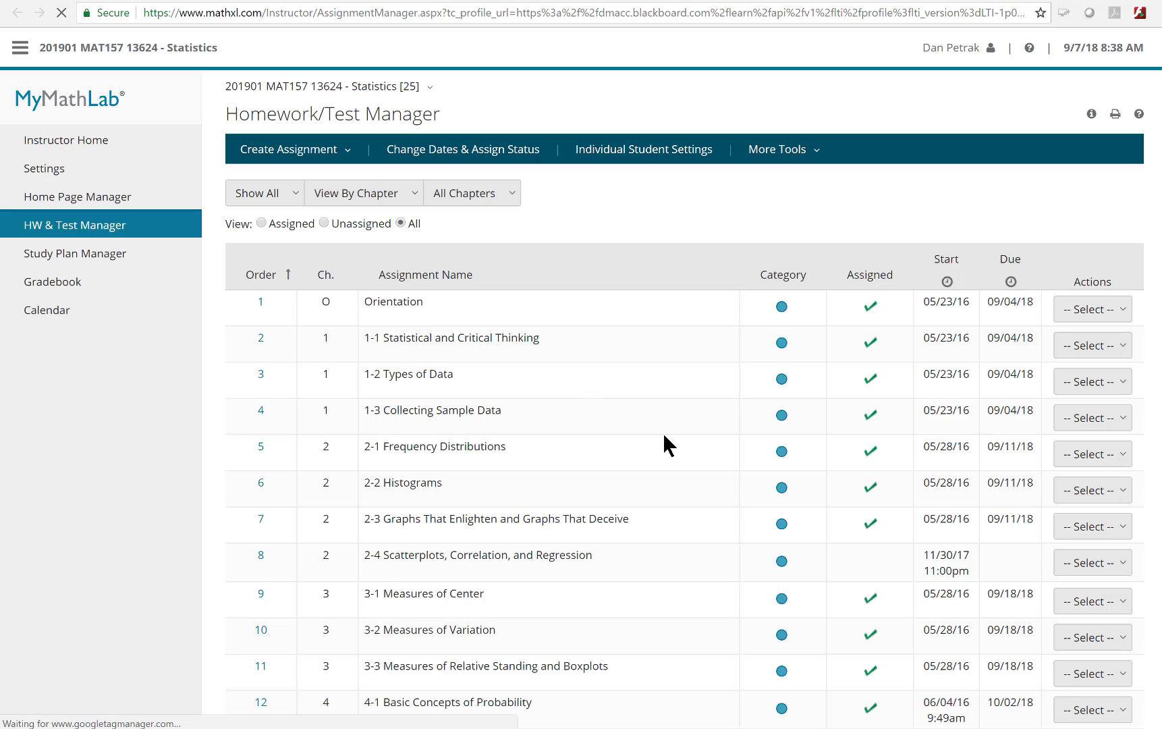
Assign the 2-4 Scatterplots, Correlation, and Regression homework in the Homework/Test Manager.
scroll(695, 507, "down", 2)
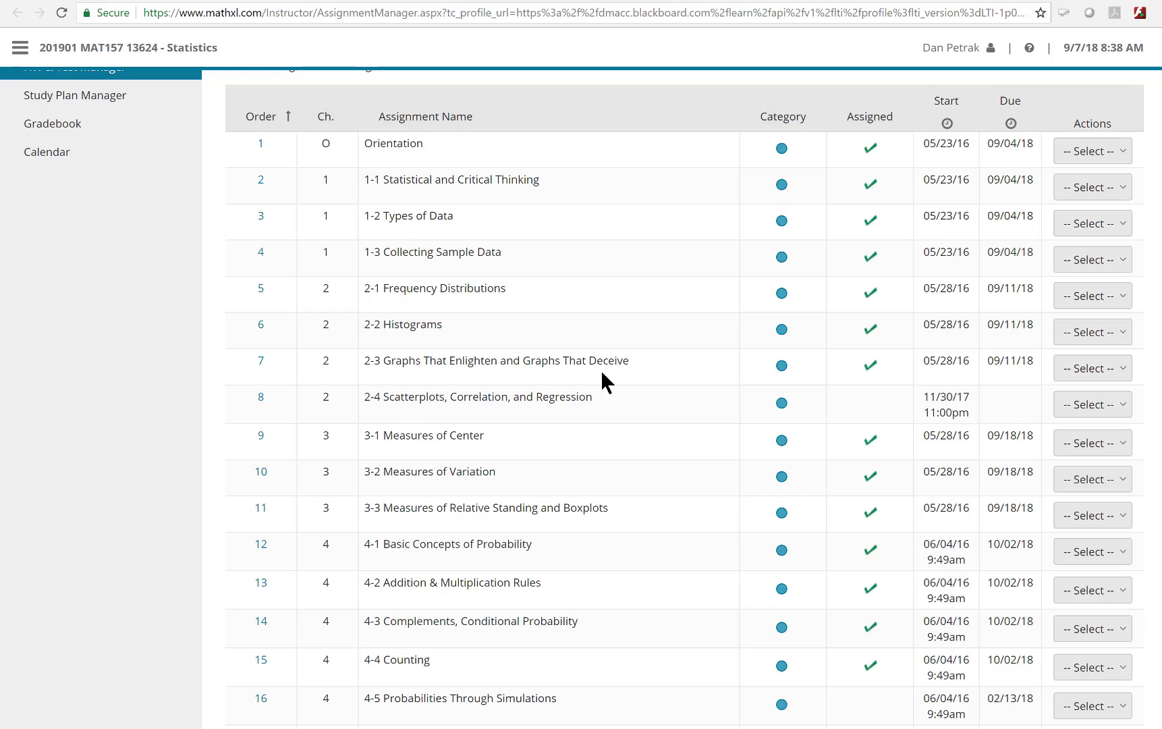
left_click(1089, 405)
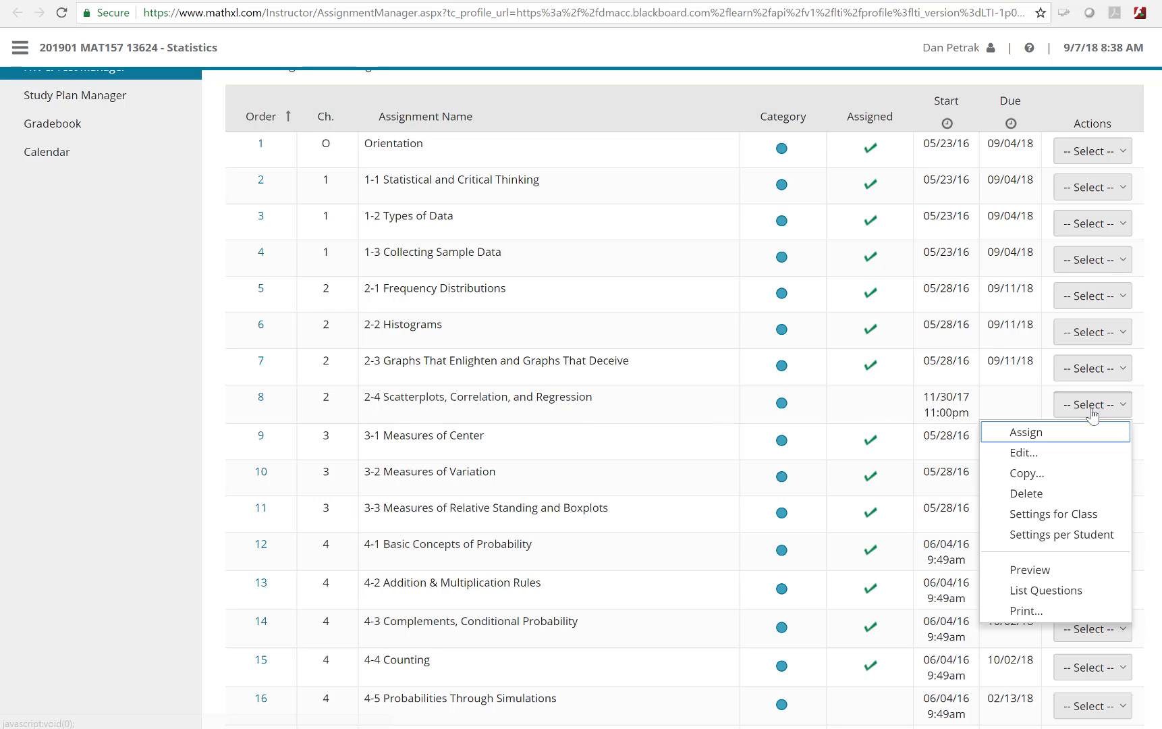
left_click(1065, 442)
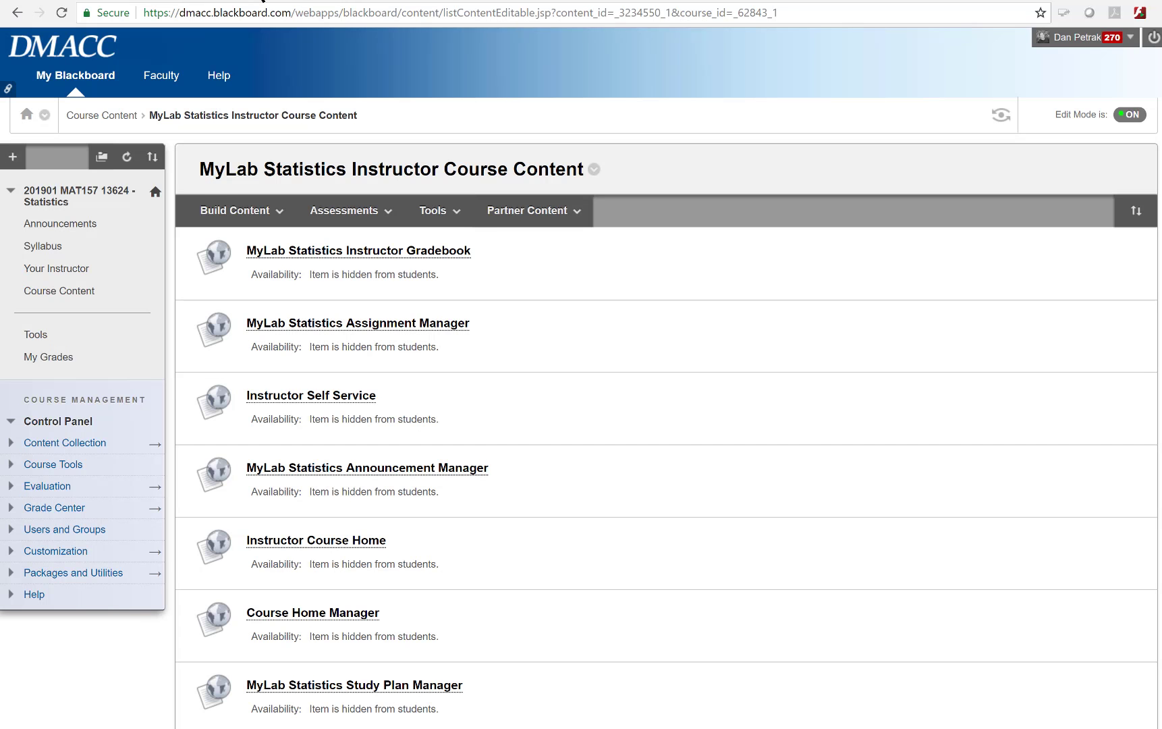
Return to the Blackboard course content and open the hidden MyLab Statistics Student Course Content folder.
left_click(235, 210)
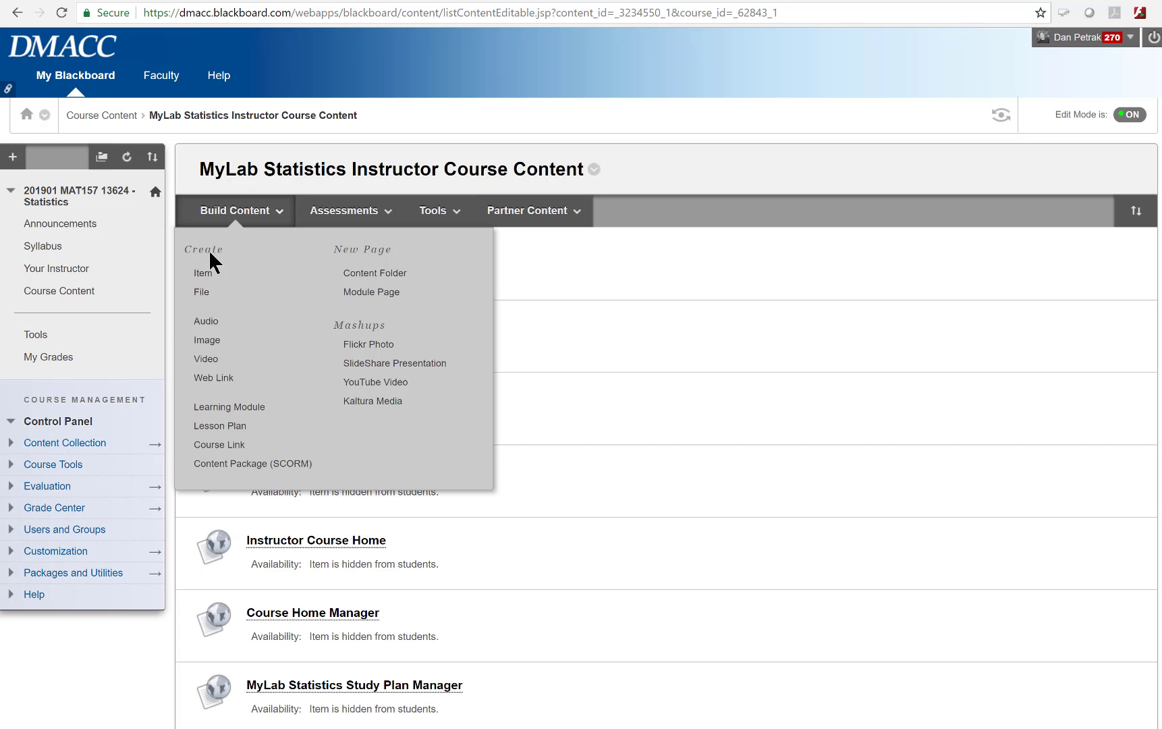
left_click(84, 297)
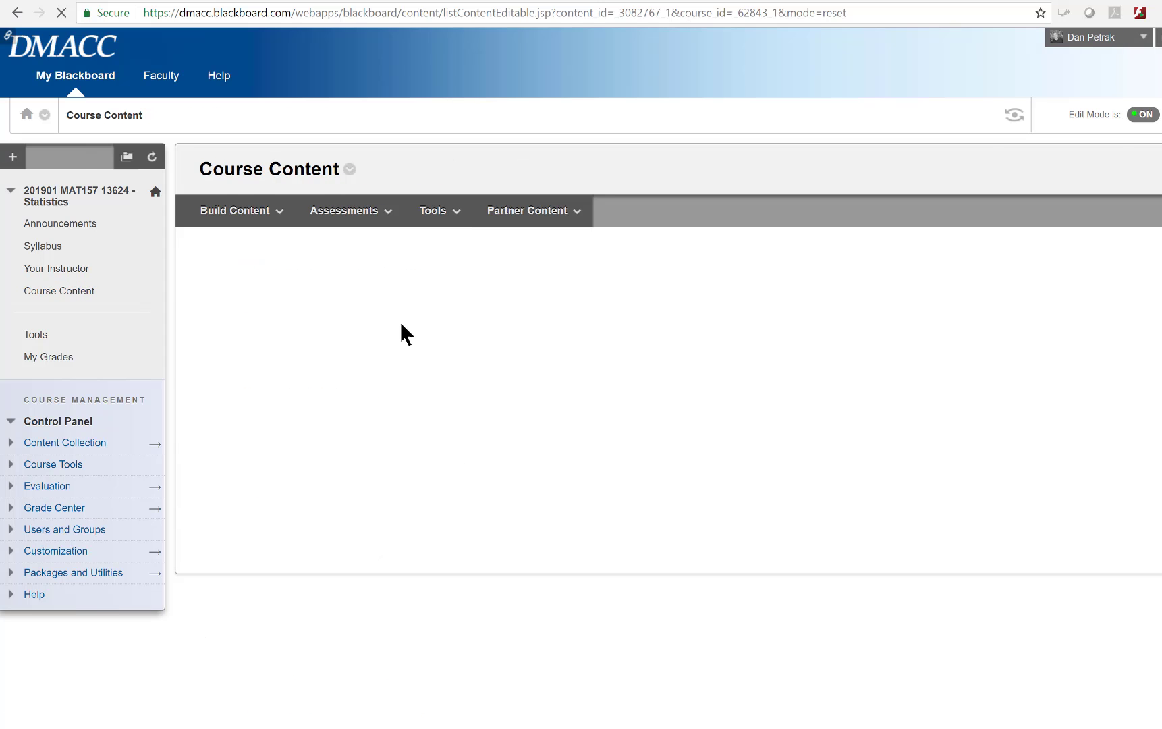
scroll(439, 405, "down", 12)
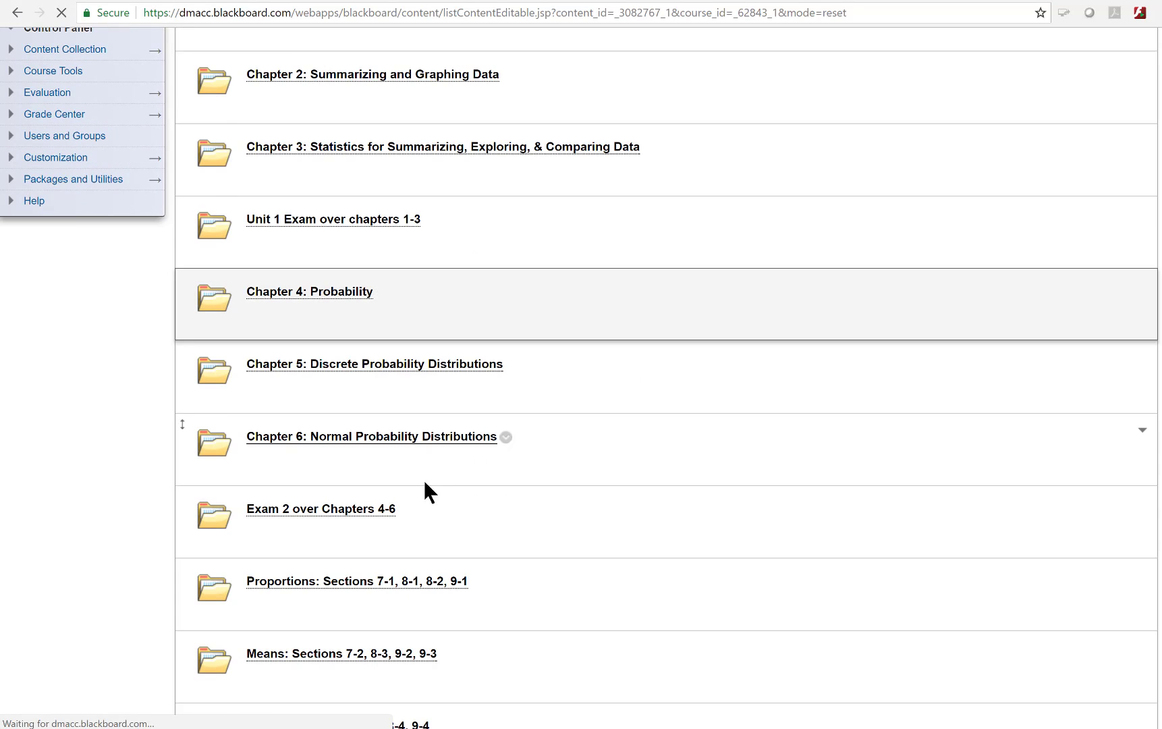
scroll(439, 515, "down", 3)
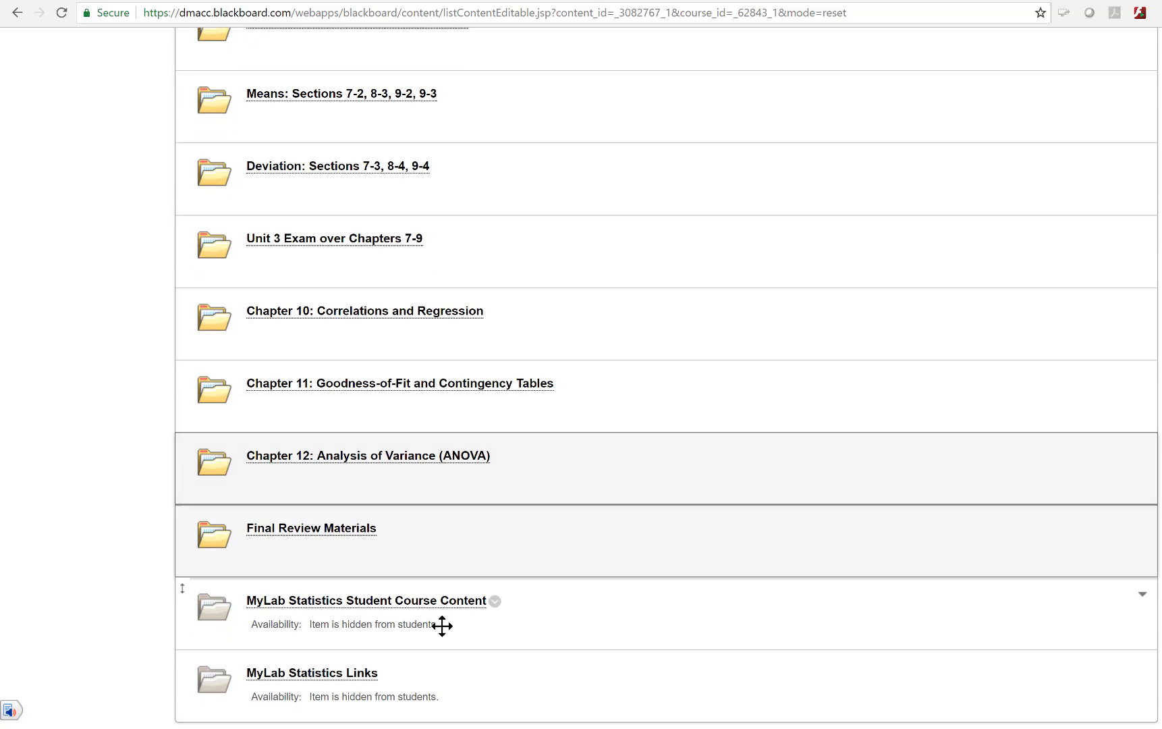
left_click(395, 605)
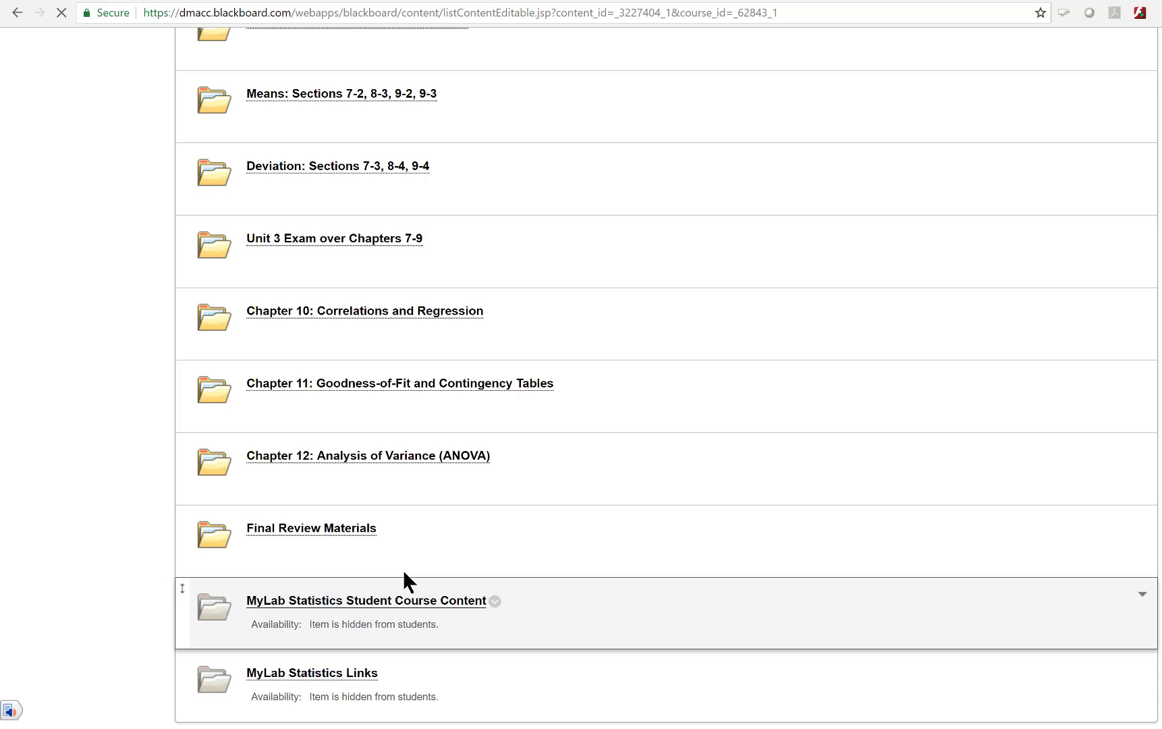
Open the 2-4 Scatterplots, Correlation, and Regression assignment through the MyLab Statistics Homework link.
scroll(480, 500, "down", 5)
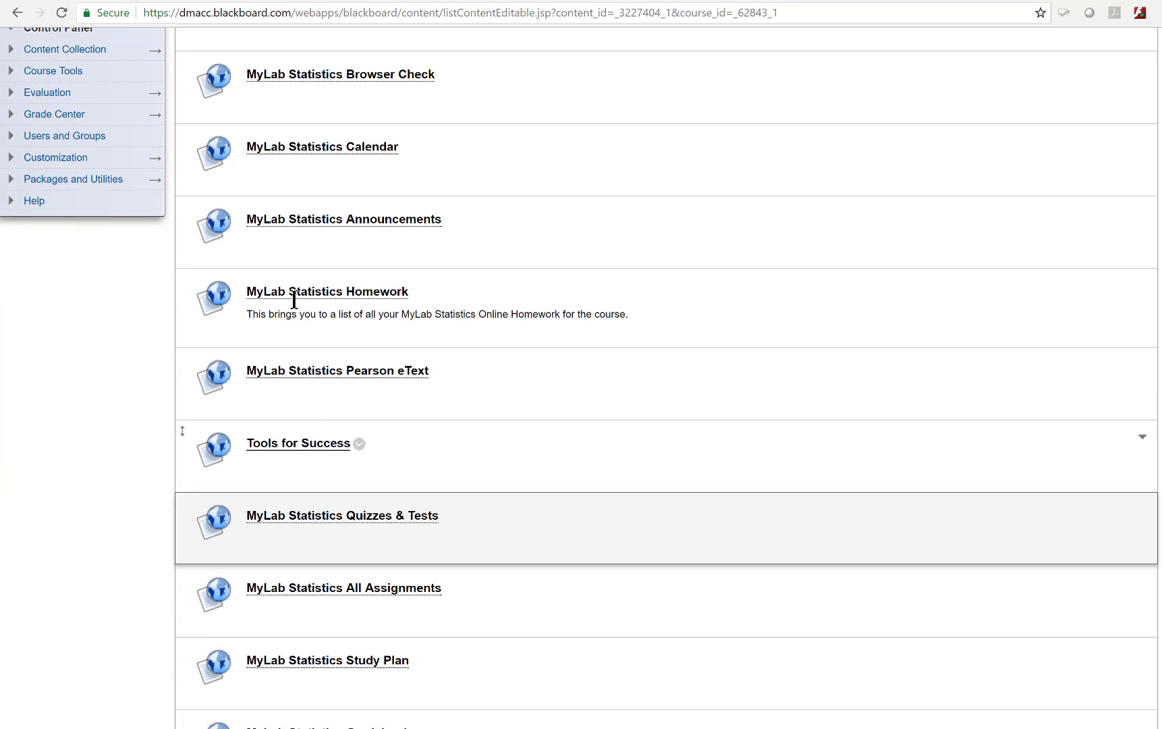
scroll(513, 533, "down", 2)
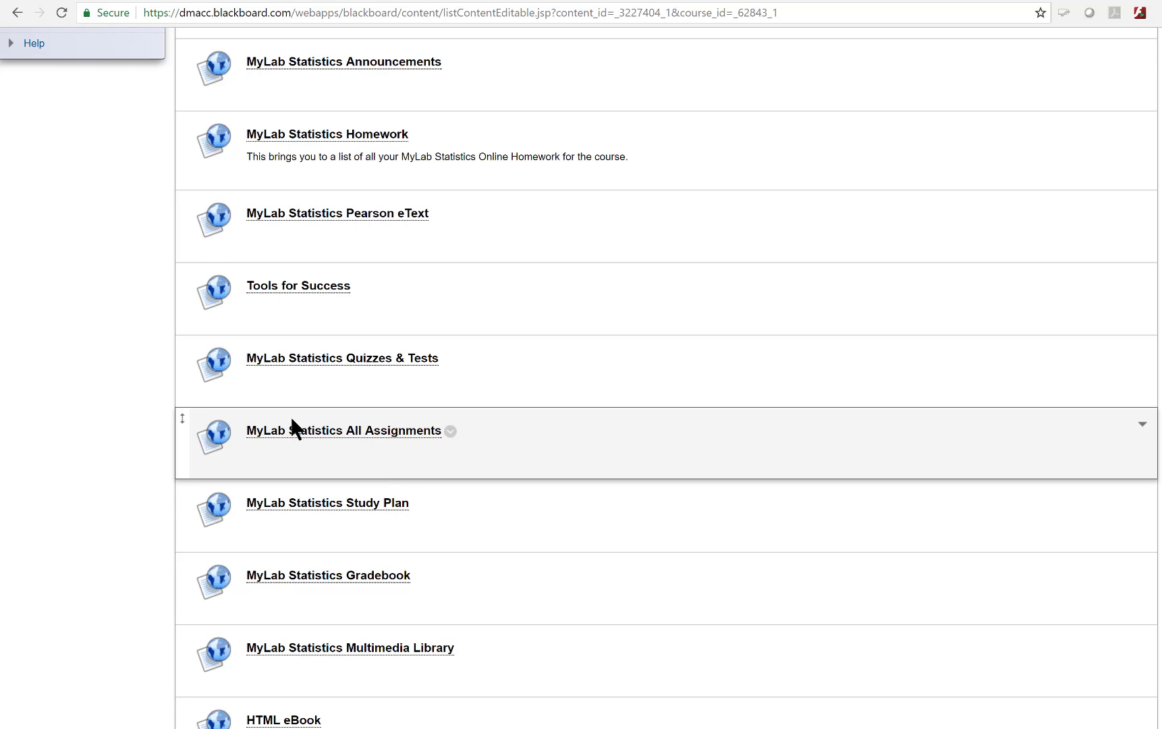
scroll(609, 486, "up", 5)
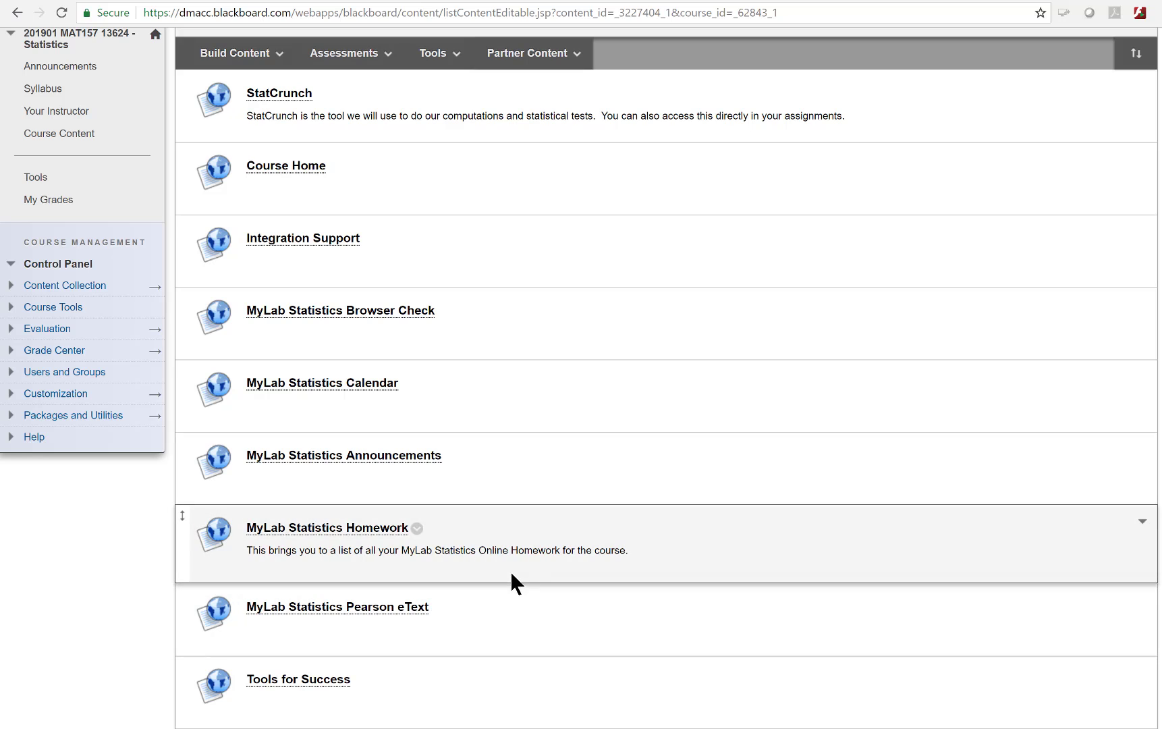
left_click(353, 528)
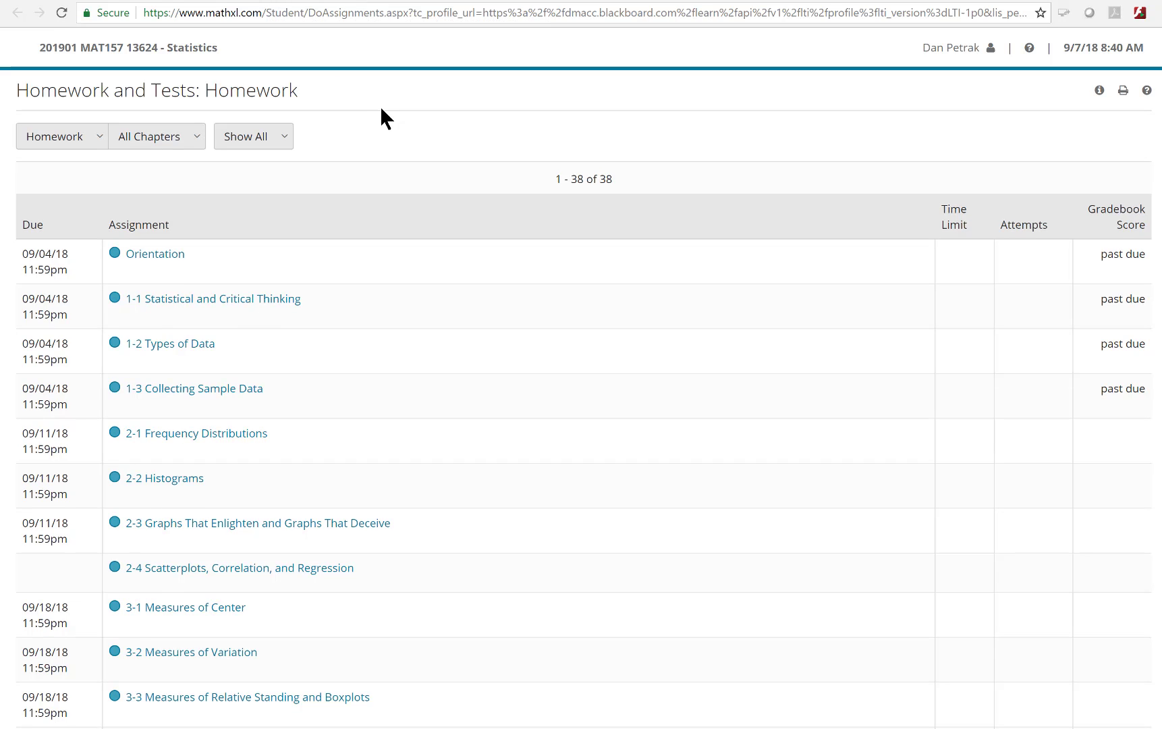
left_click(313, 573)
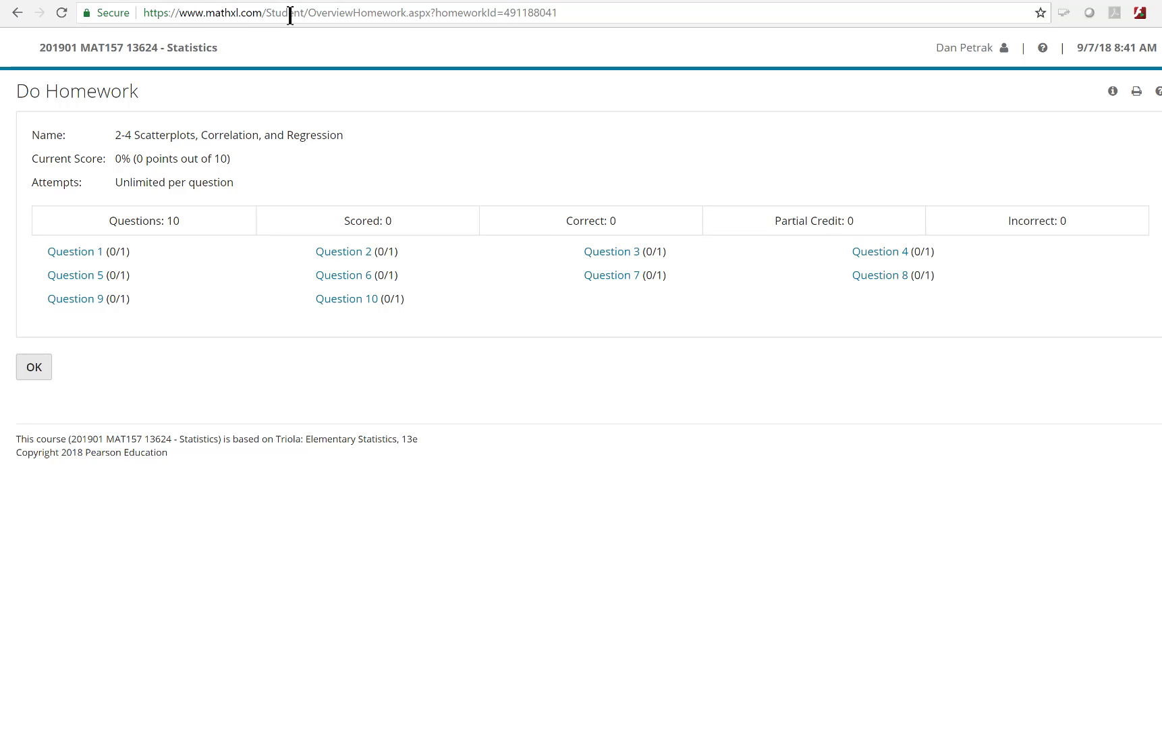
Copy the web address of the 2-4 homework overview page.
left_click(353, 13)
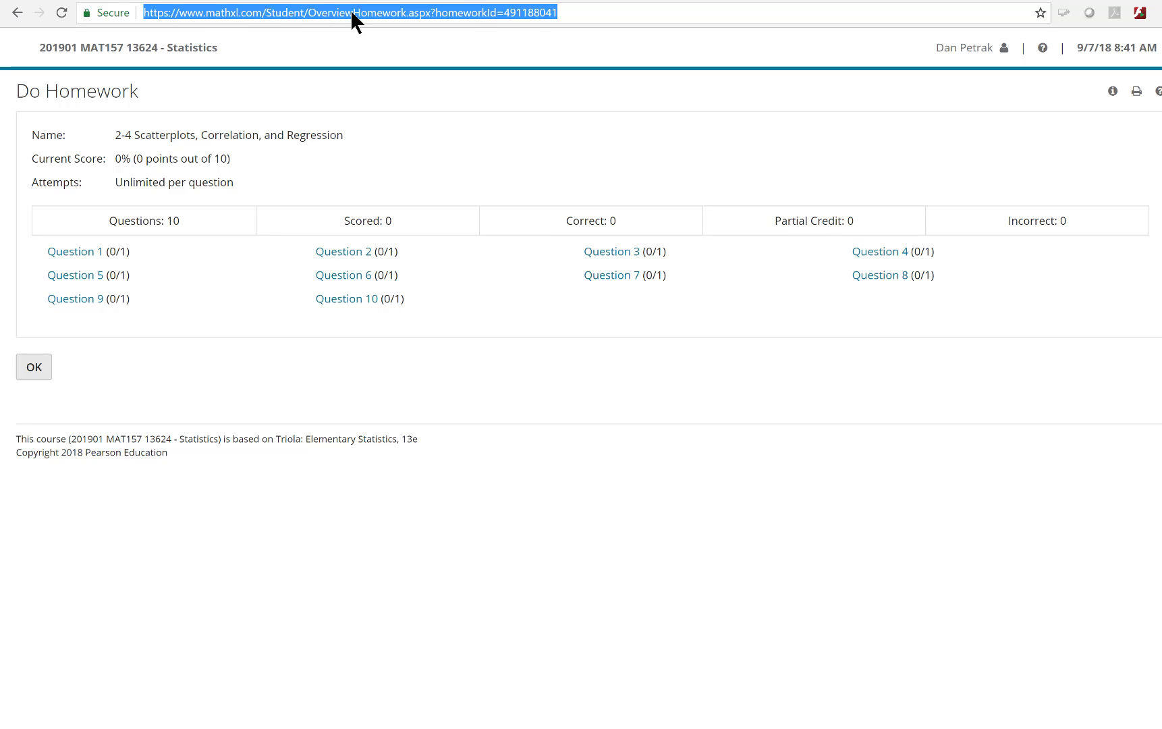
right_click(351, 13)
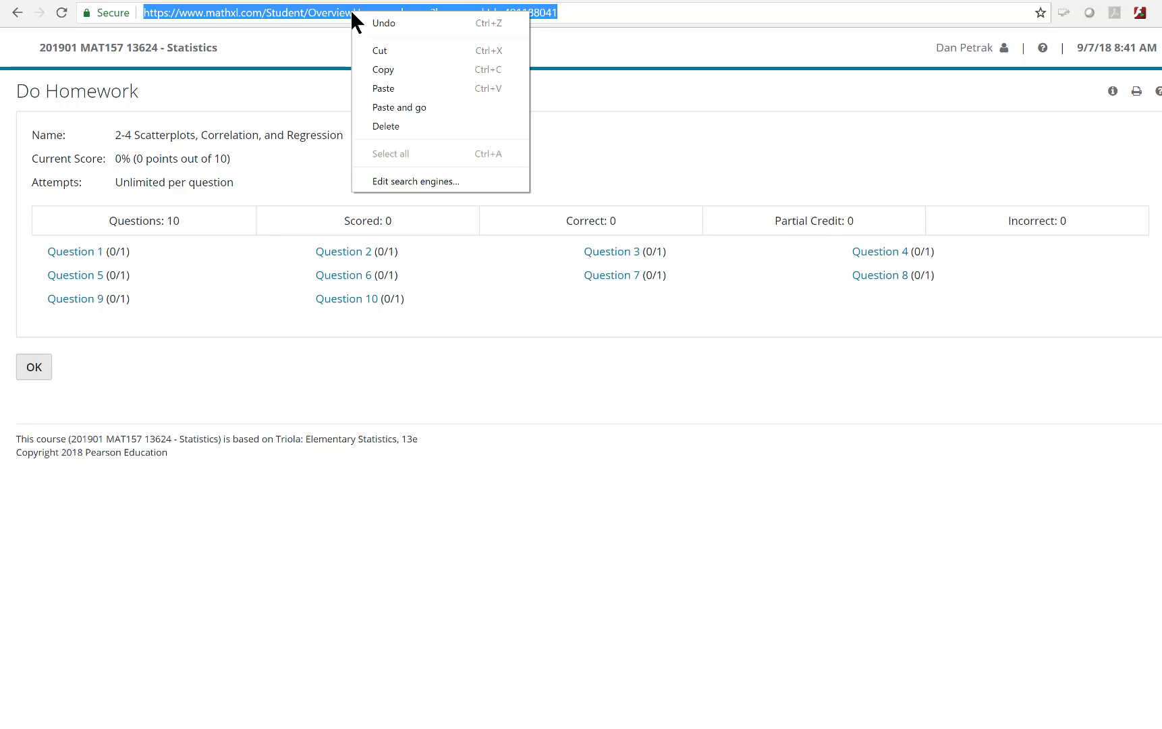
left_click(382, 69)
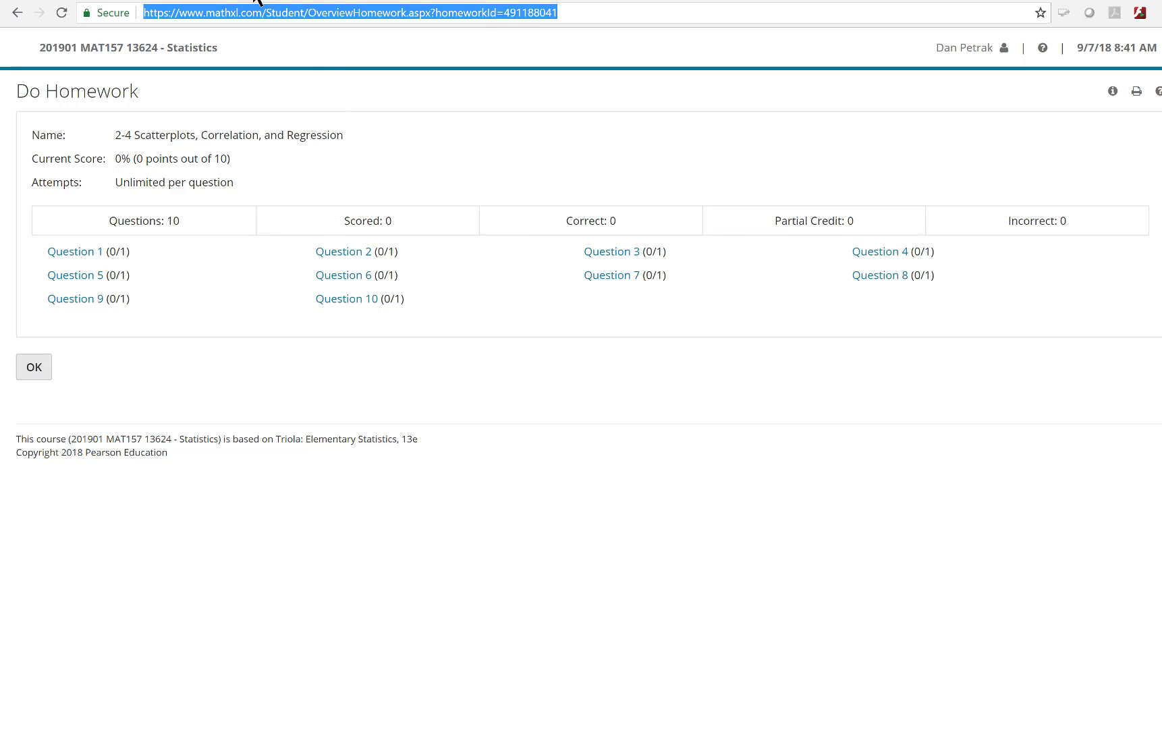
Switch back to Blackboard and open the Chapter 2: Summarizing and Graphing Data folder in the course content.
type("dmacc")
key("Return")
left_click(344, 54)
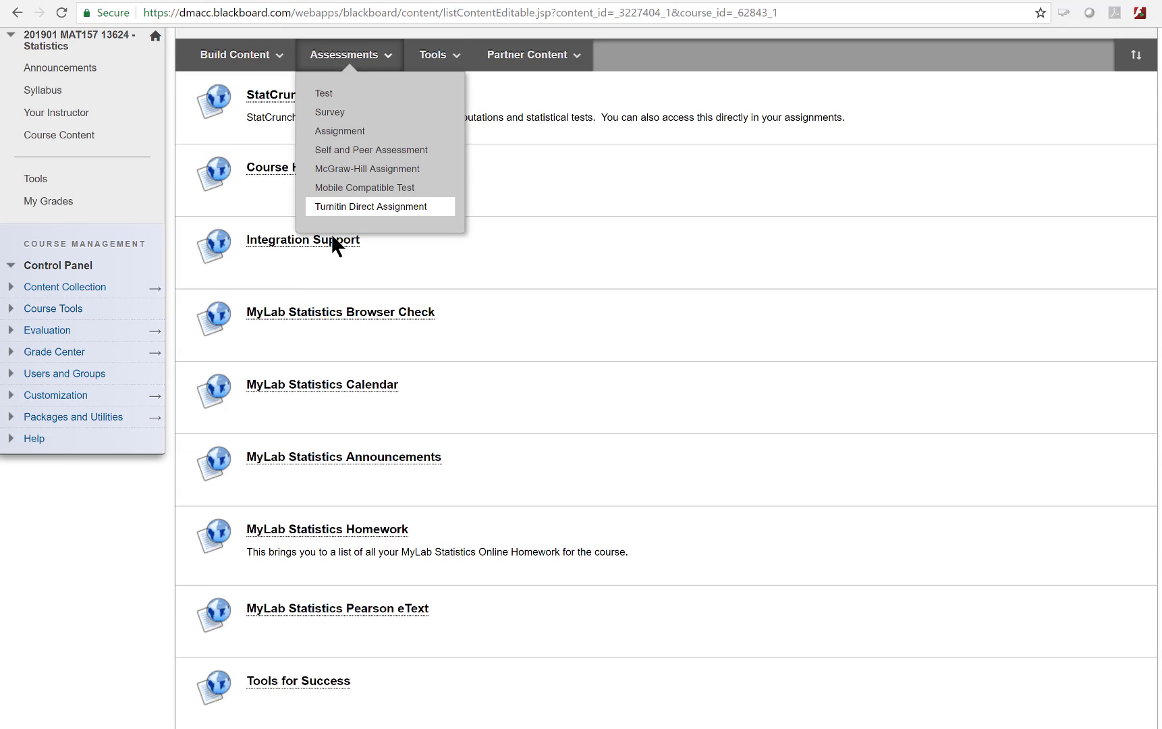
scroll(336, 245, "up", 3)
left_click(77, 295)
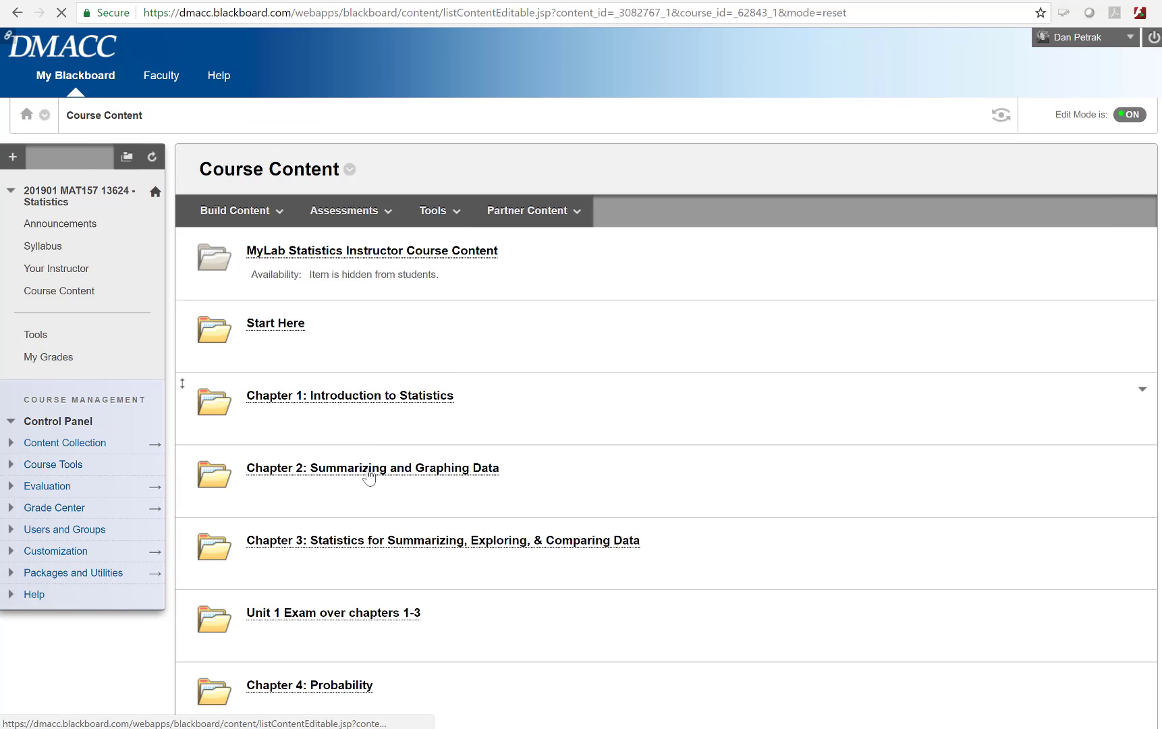
left_click(368, 469)
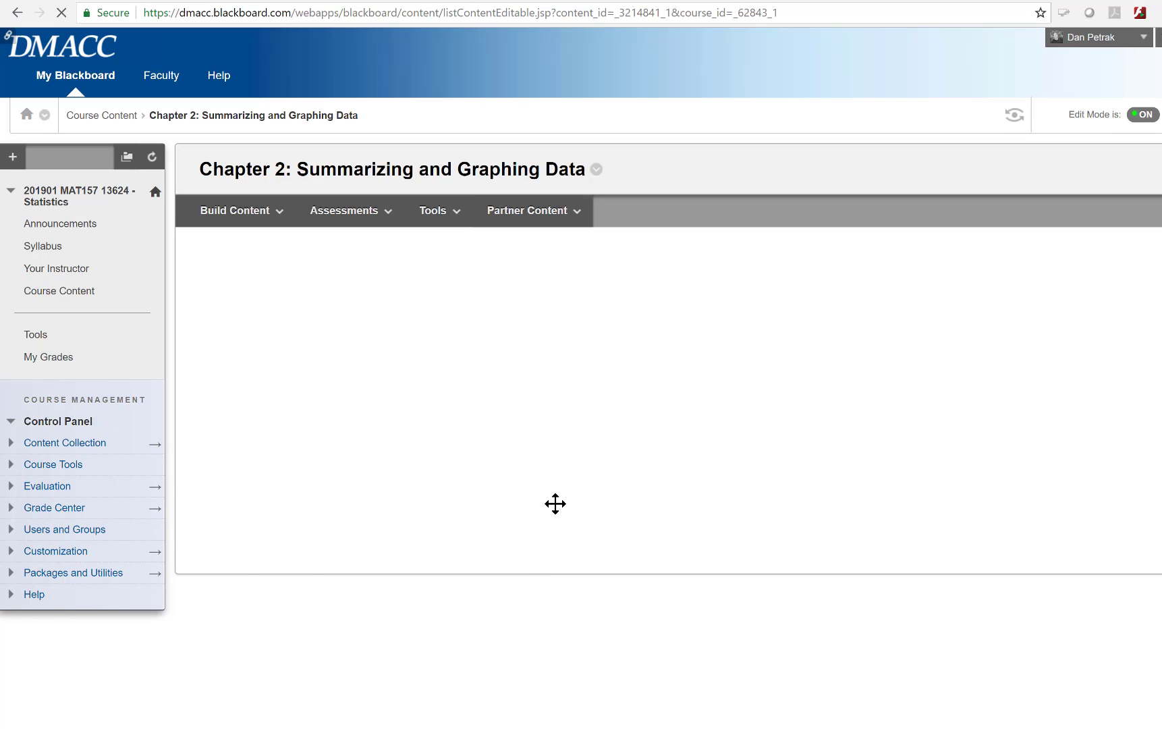
Examine the existing section homework links in the Chapter 2 folder and compare them with the 2-4 homework page.
scroll(640, 513, "down", 5)
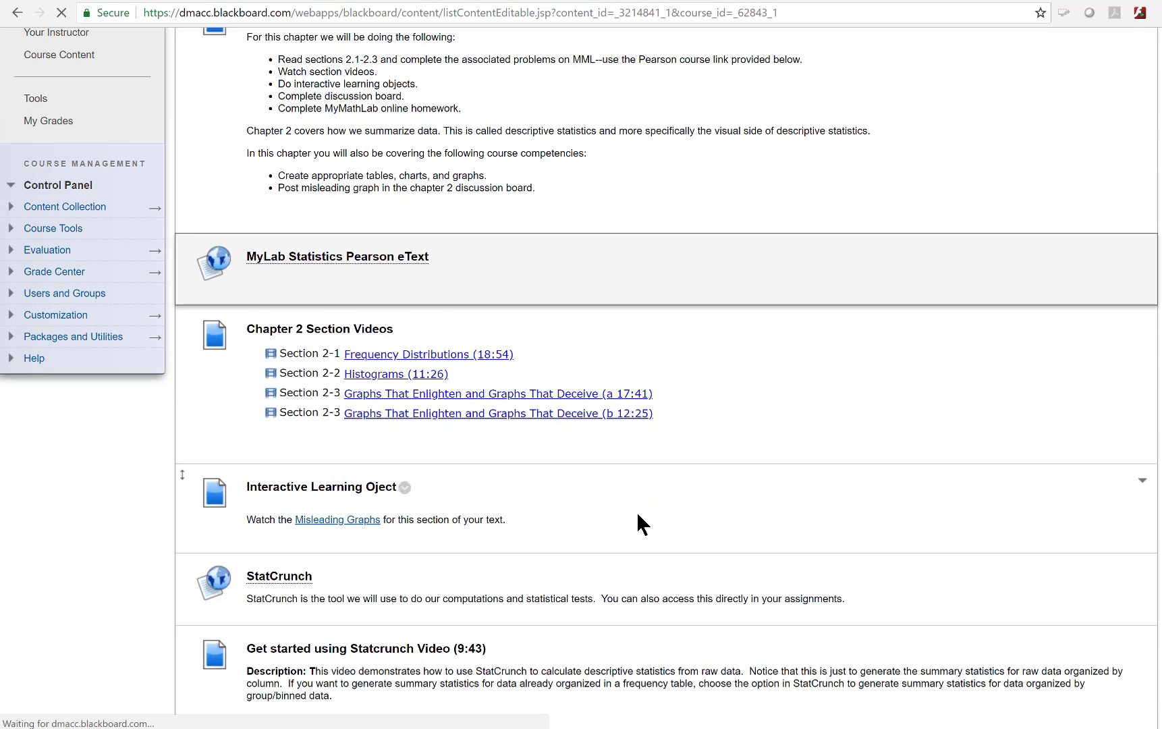
scroll(638, 510, "down", 6)
scroll(638, 515, "down", 5)
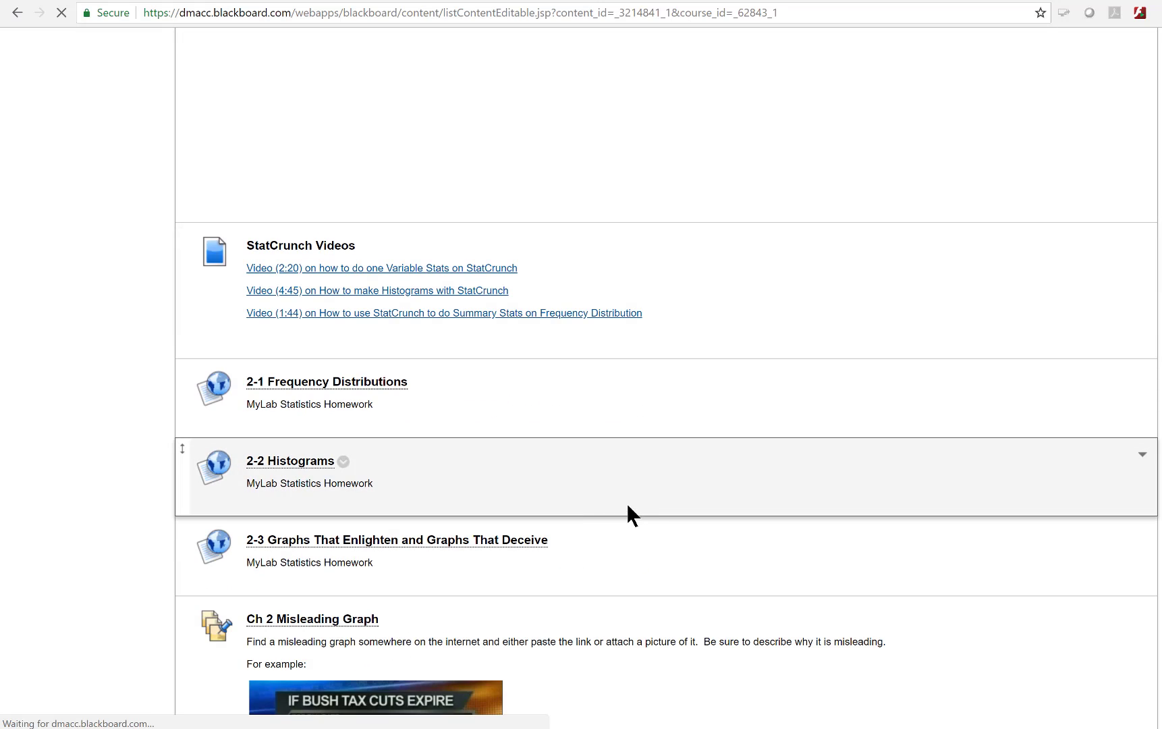
scroll(578, 520, "down", 2)
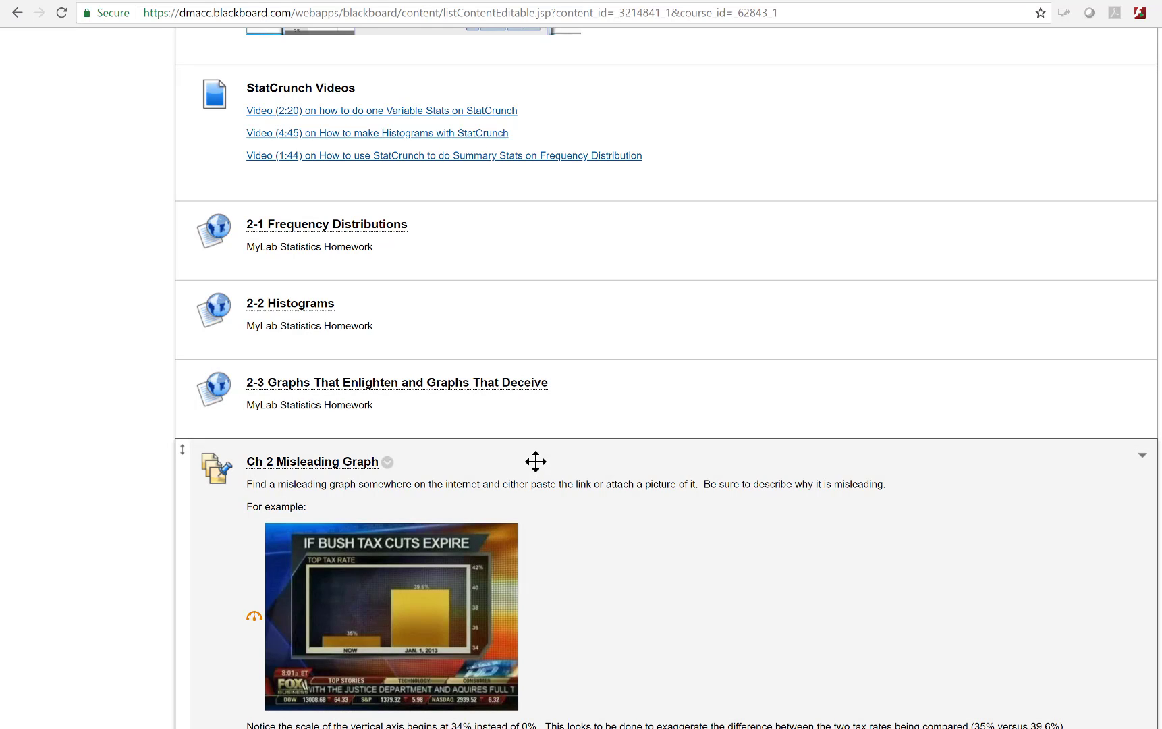
left_click(409, 2)
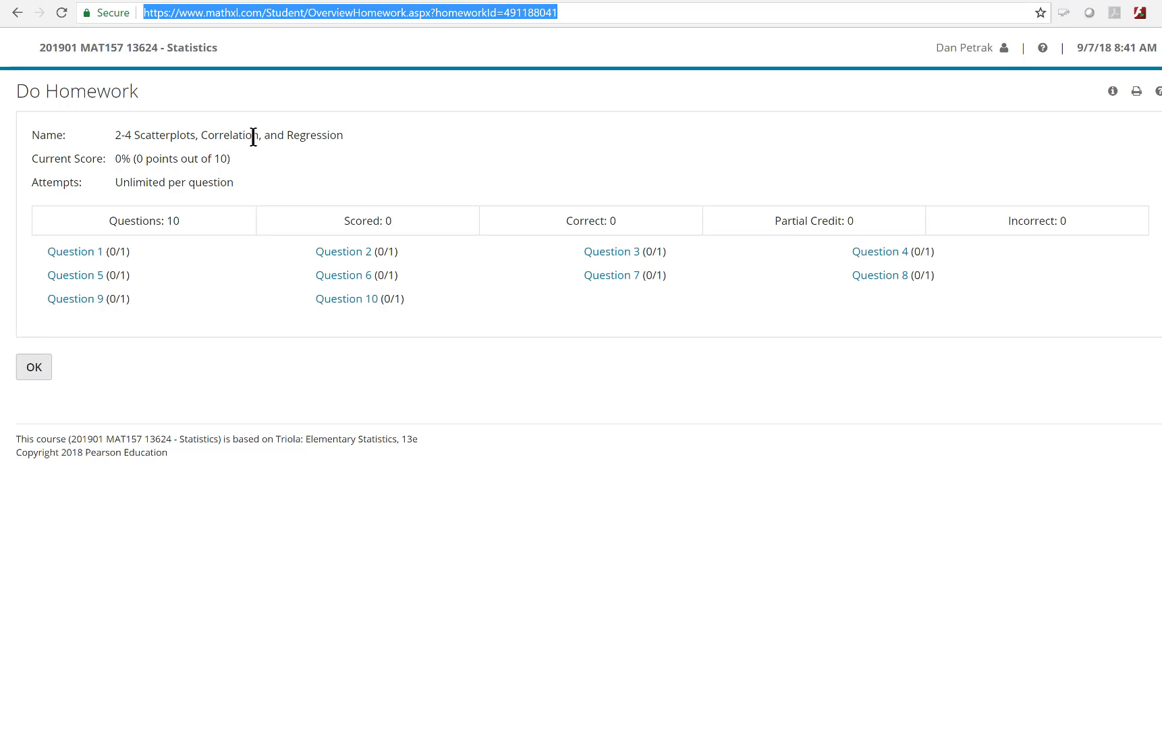
left_click(244, 1)
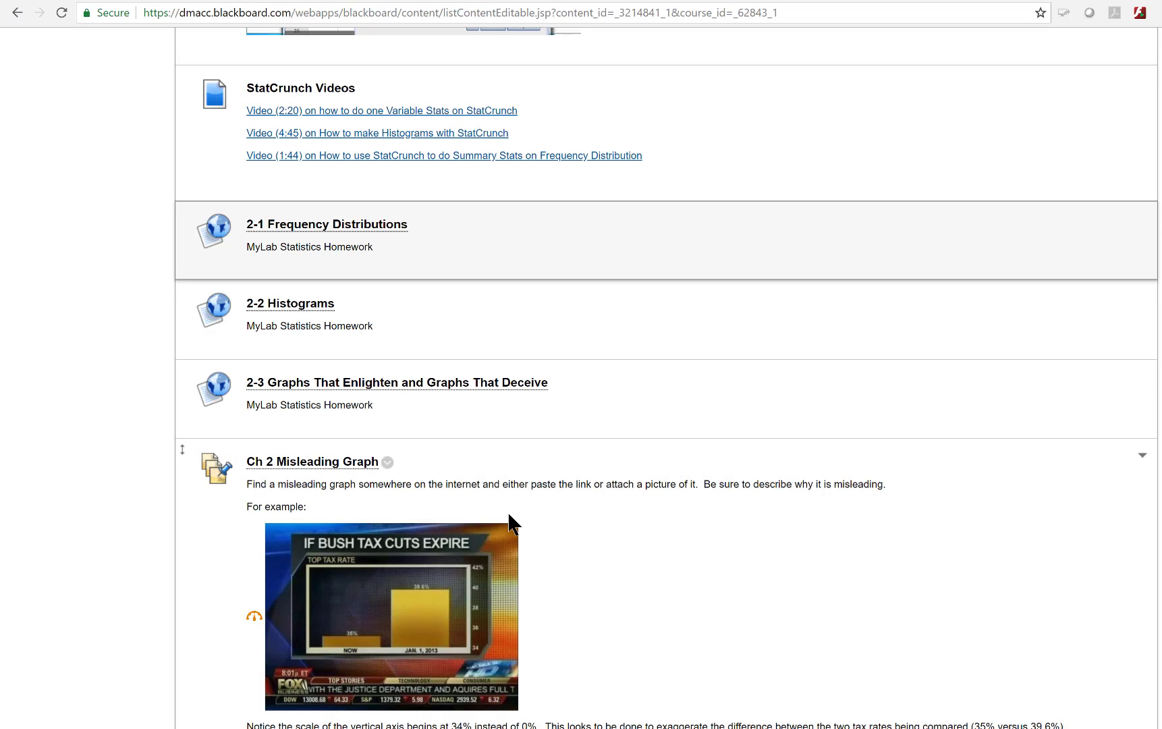
Start creating a new web link in the Chapter 2 folder.
scroll(501, 508, "up", 3)
scroll(491, 508, "up", 10)
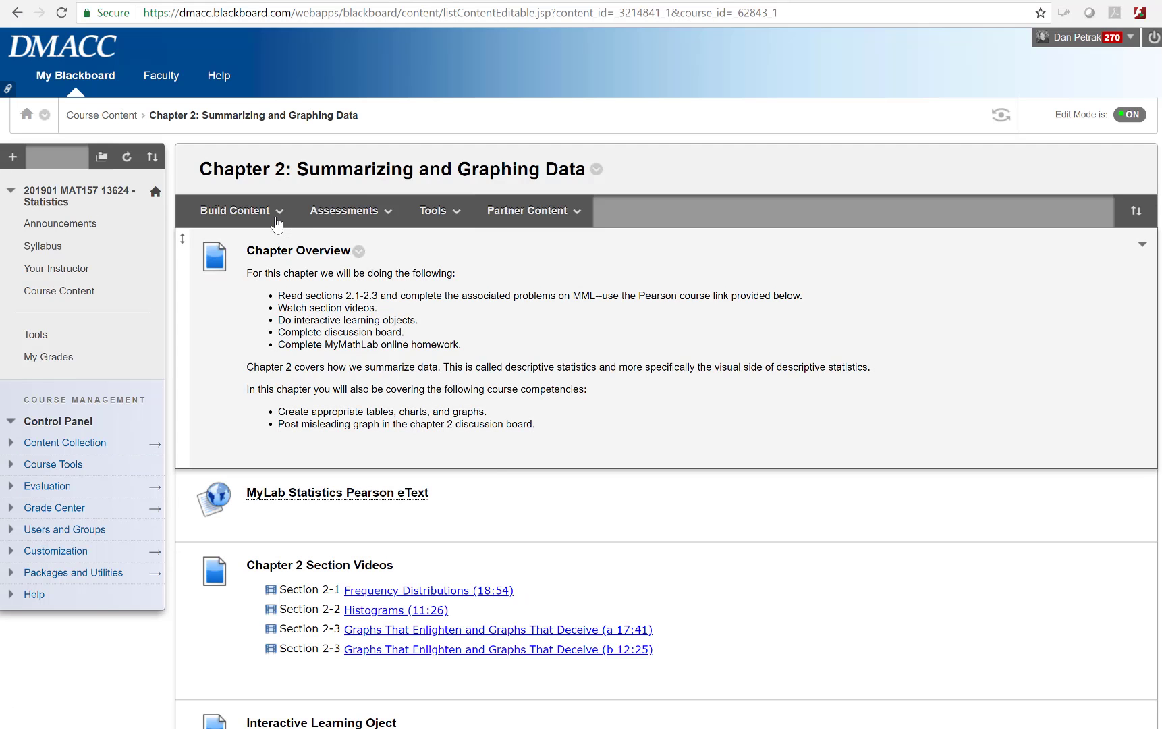
left_click(263, 215)
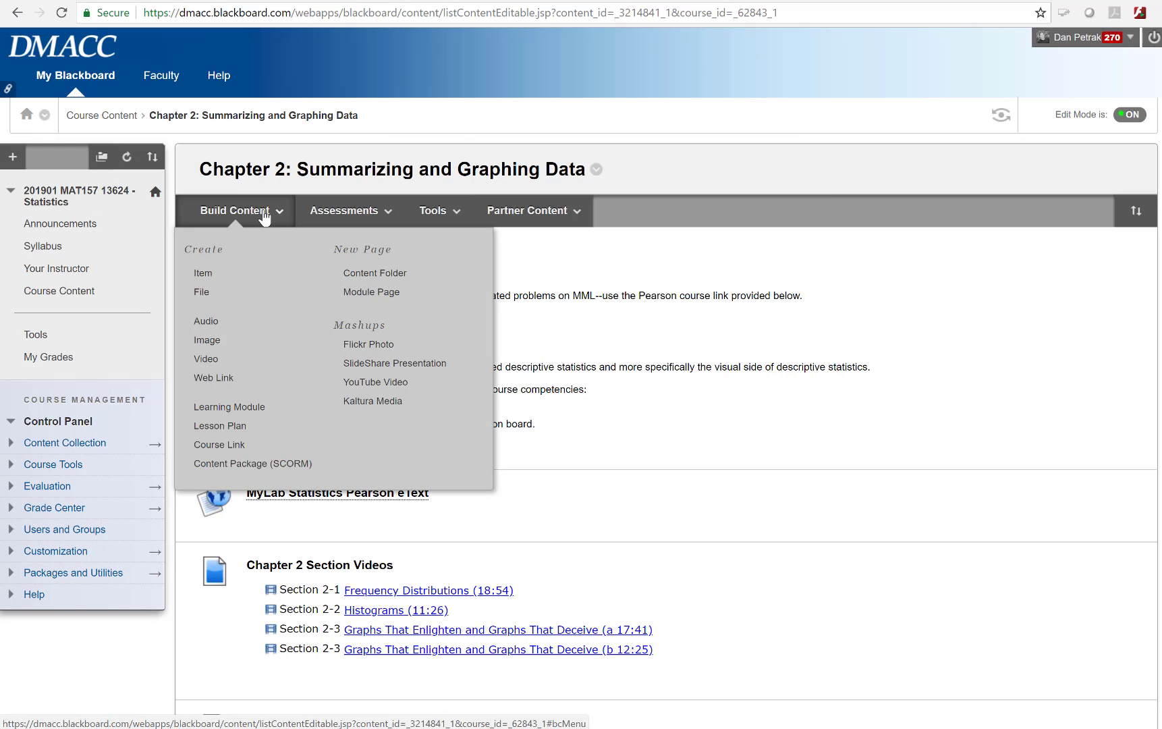
left_click(223, 376)
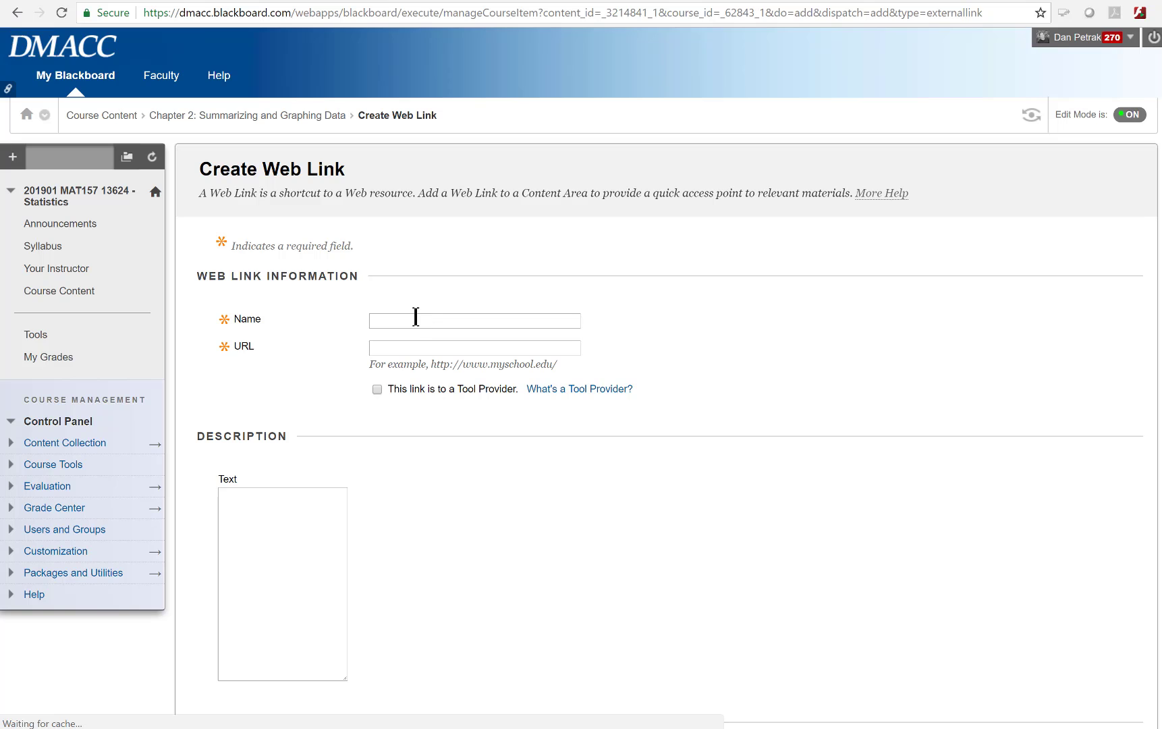
Name the new web link "2-4 Scatterplots, Correlation and Regression", checking the wording against the homework overview page.
left_click(417, 320)
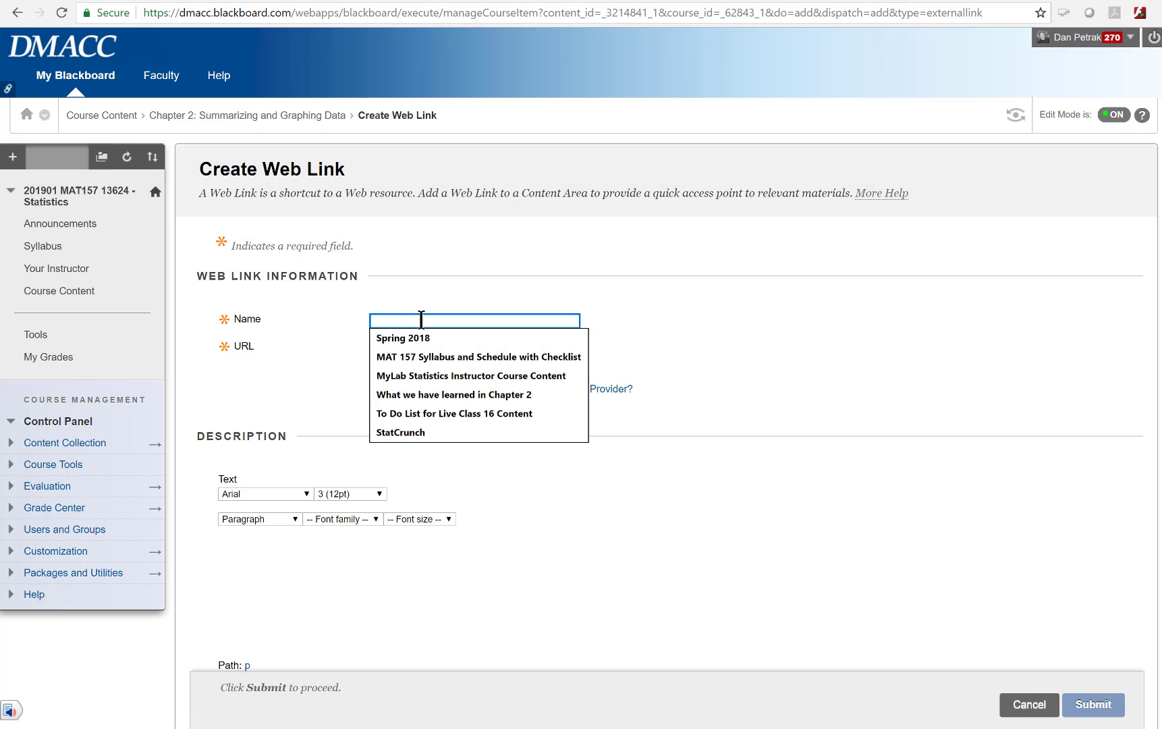
type("2-")
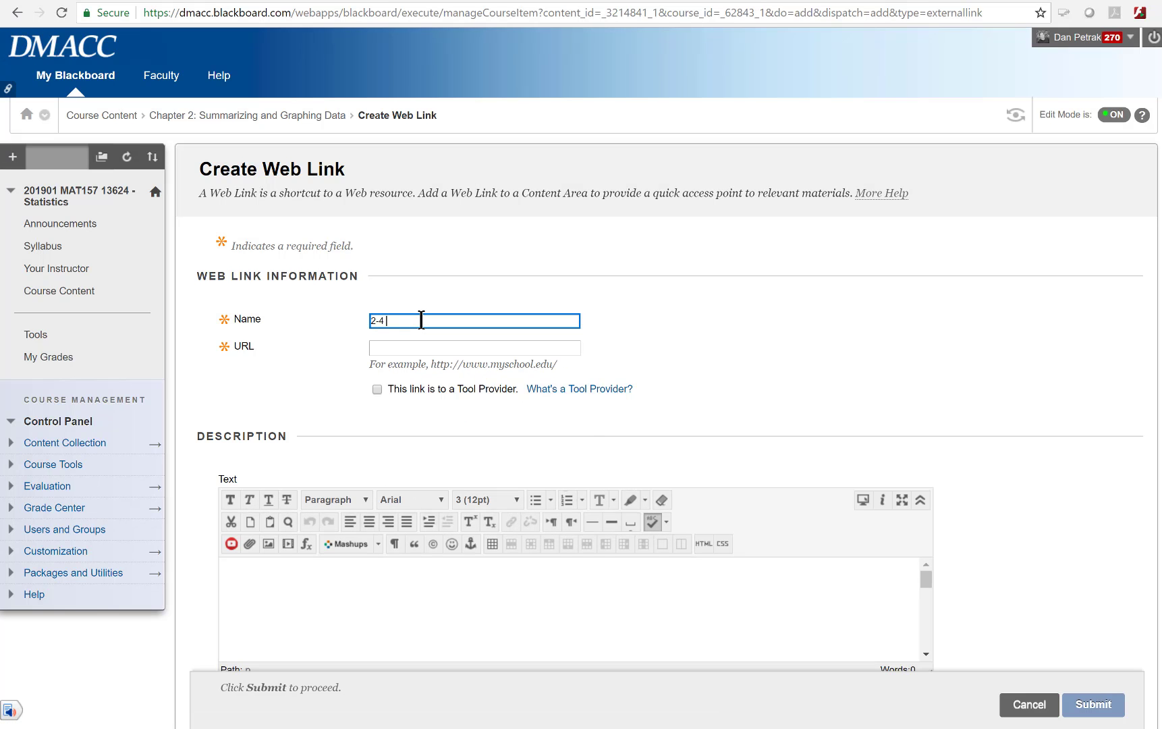
type("4")
key("ctrl+Tab")
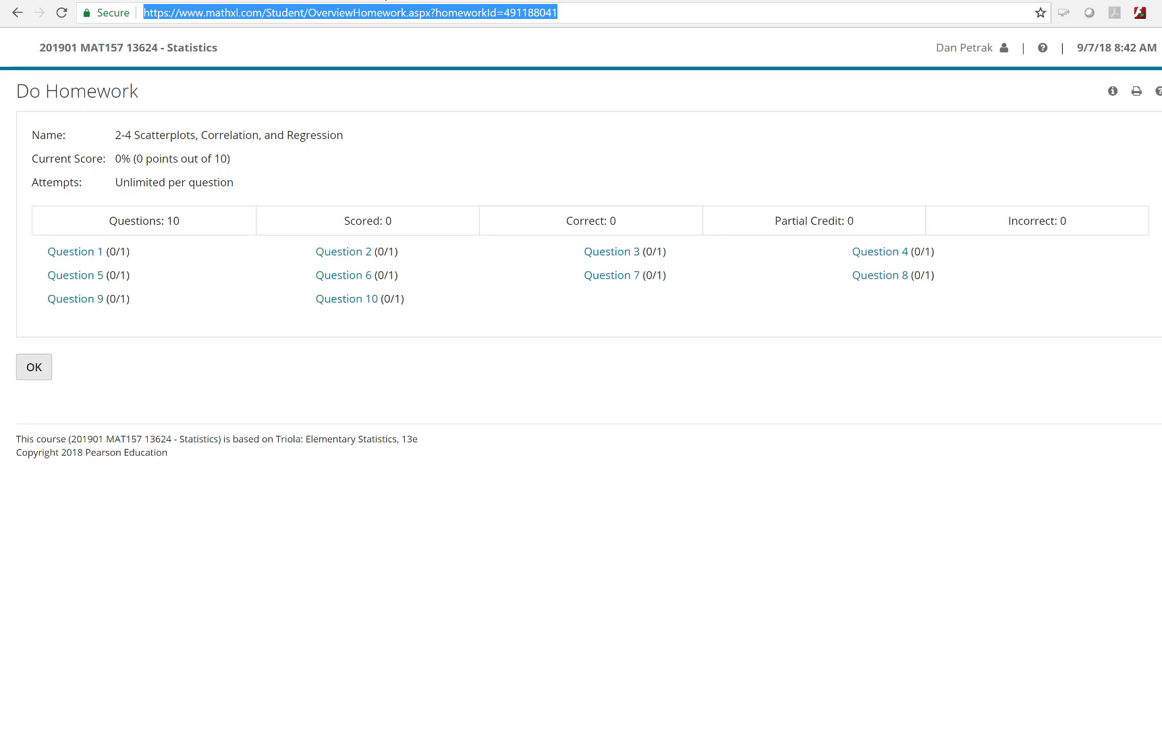
left_click(252, 2)
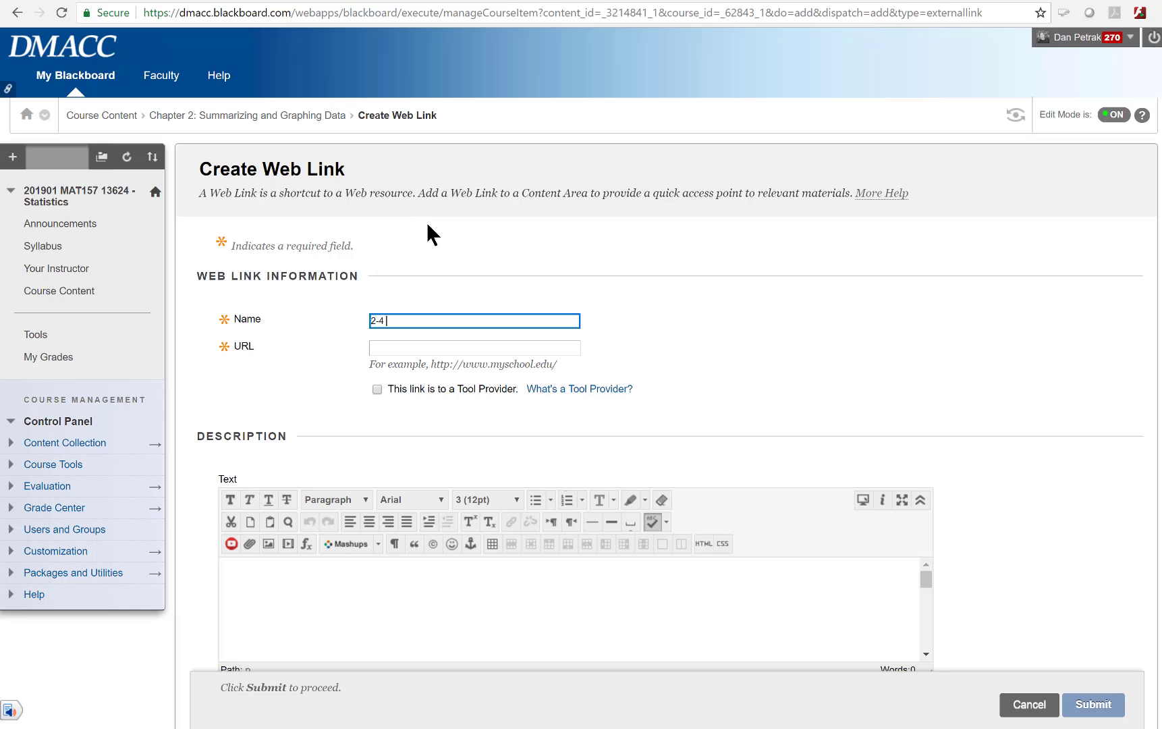
type("Scatterplots,")
key("alt+Tab")
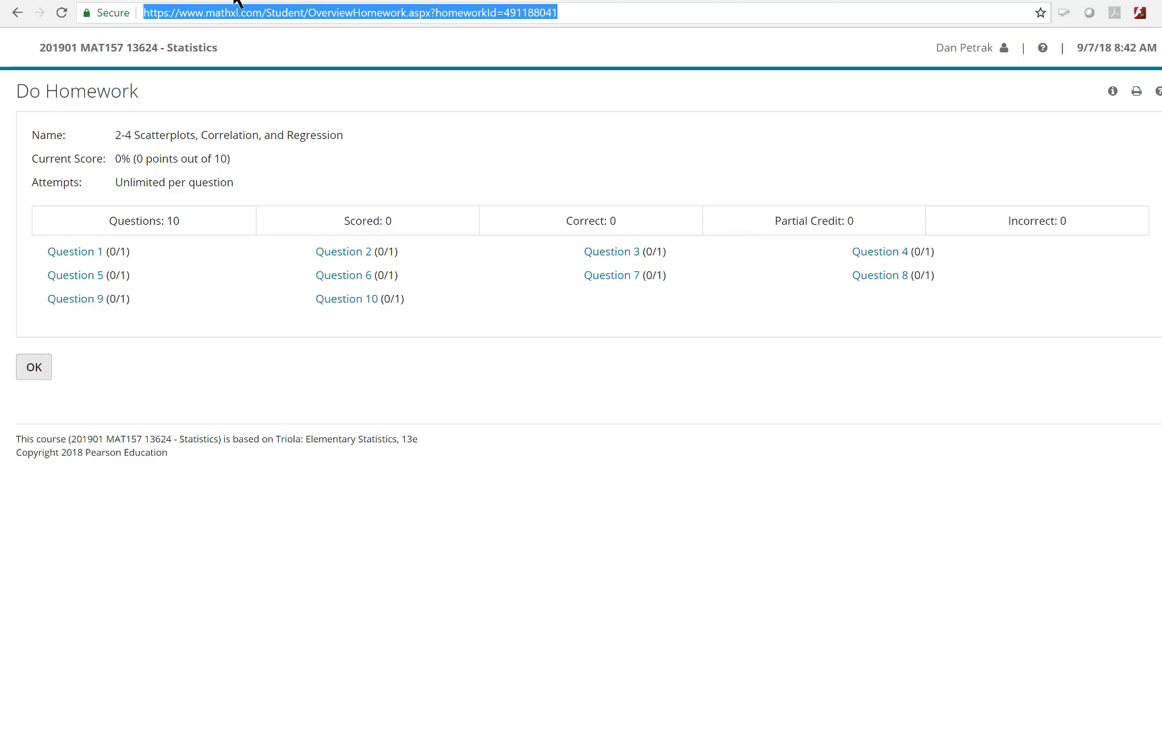
key("alt+Tab")
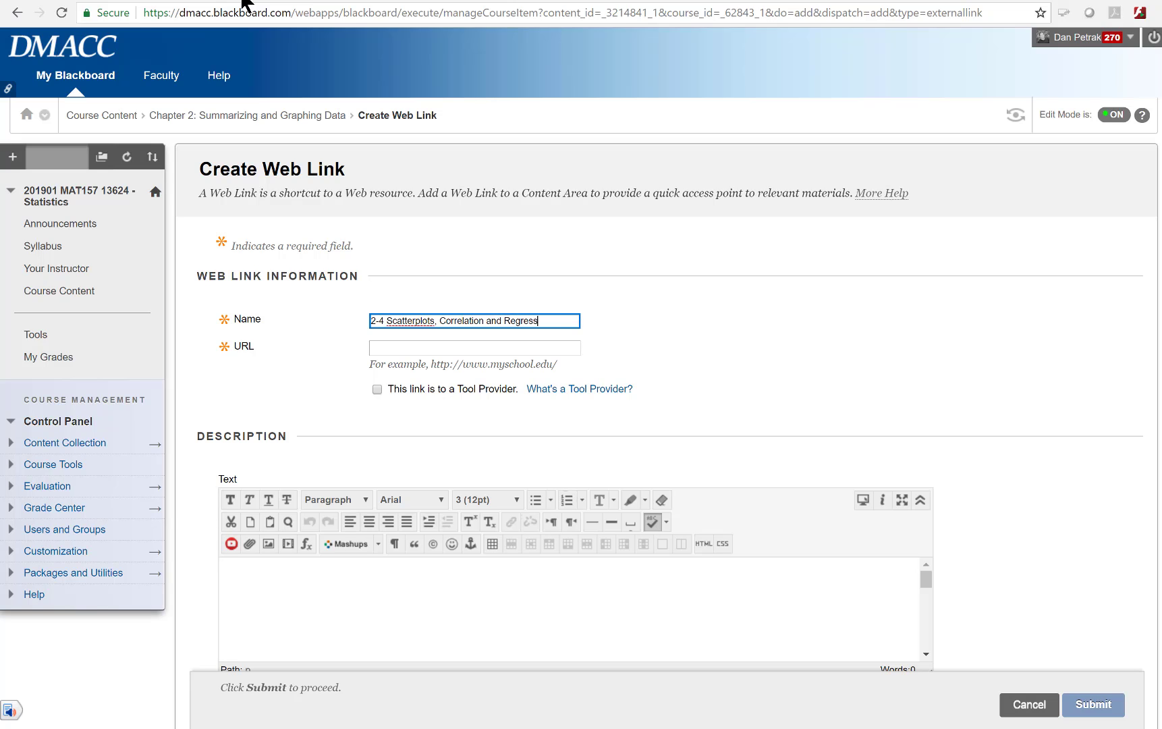
Paste the copied 2-4 homework overview address as the web link's URL.
left_click(471, 348)
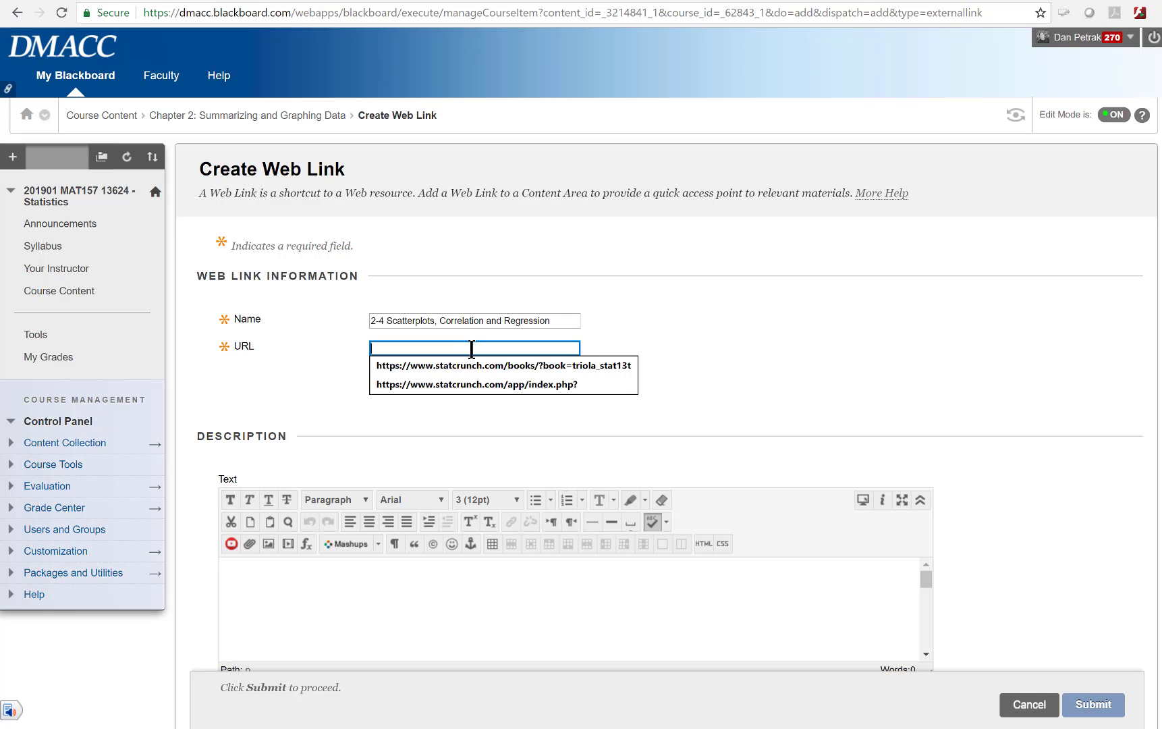
key("ctrl+v")
left_click(715, 354)
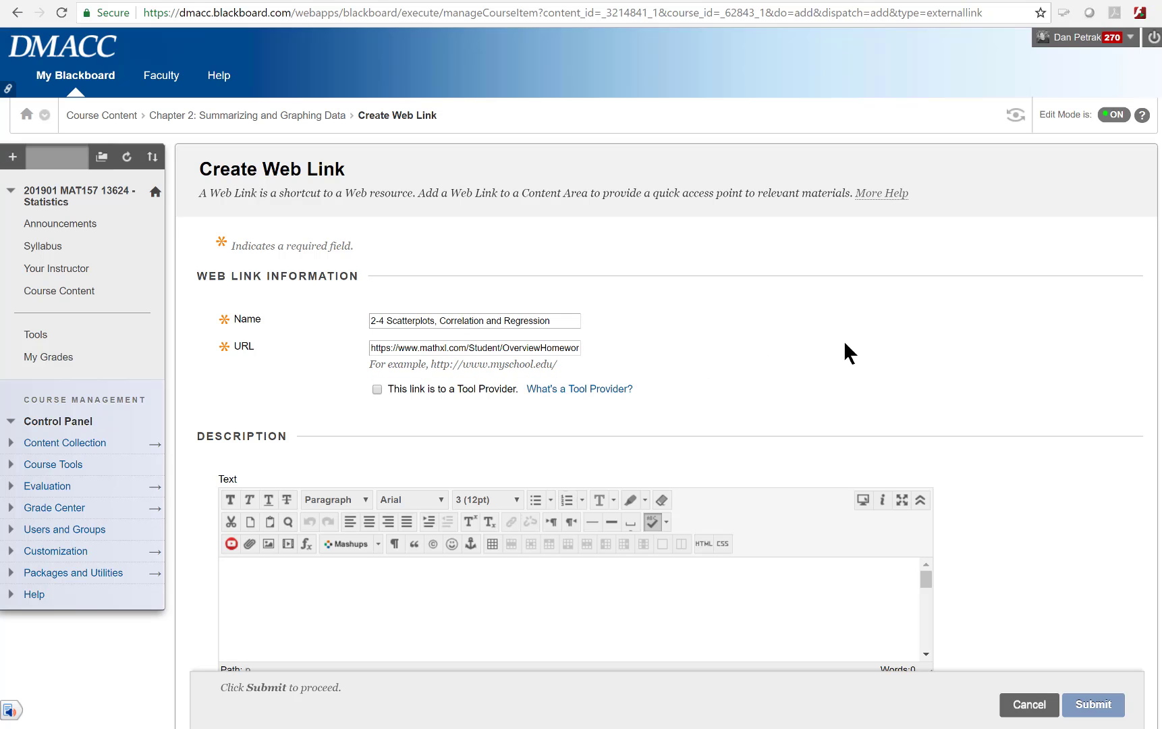
Enter the description "This is the MyStatlab Homework" for the web link and submit it.
scroll(846, 342, "down", 7)
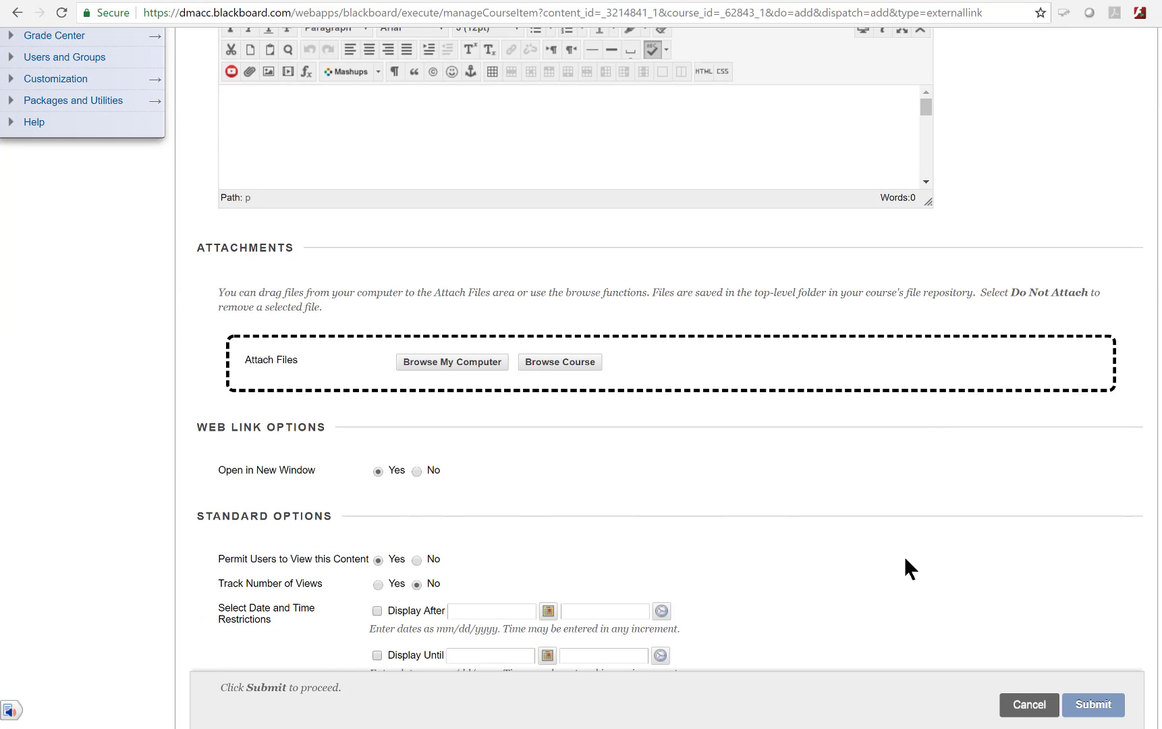
scroll(705, 479, "up", 4)
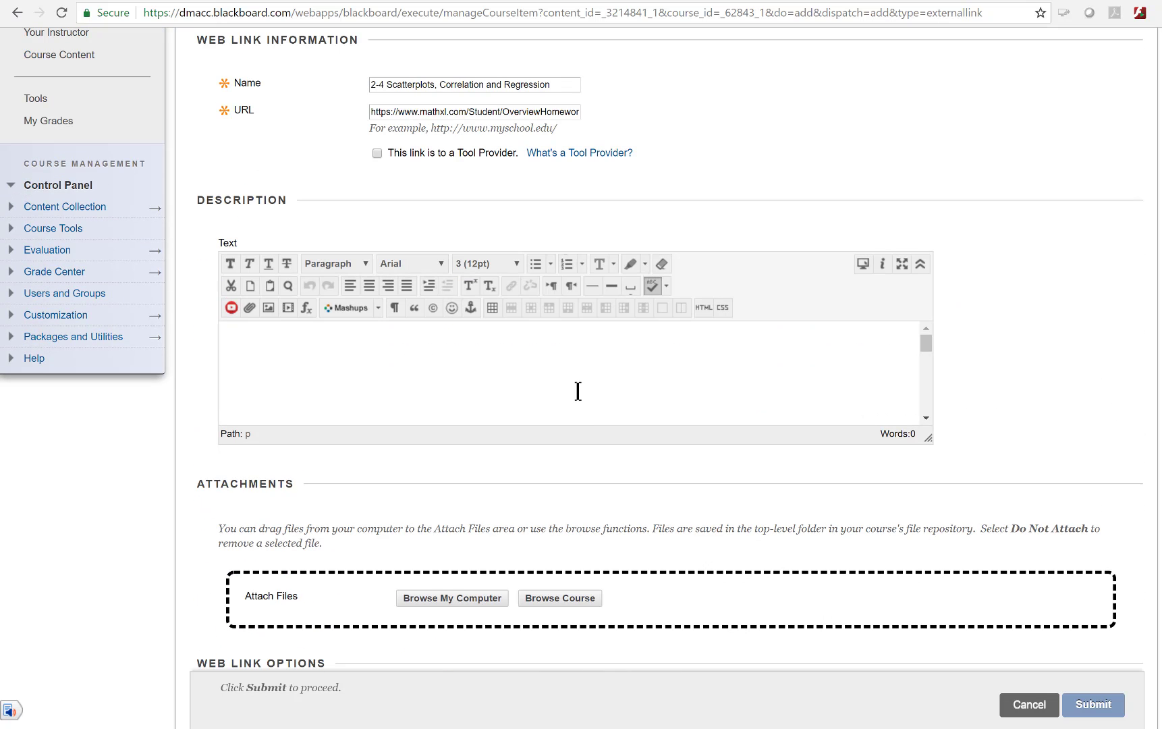
left_click(571, 380)
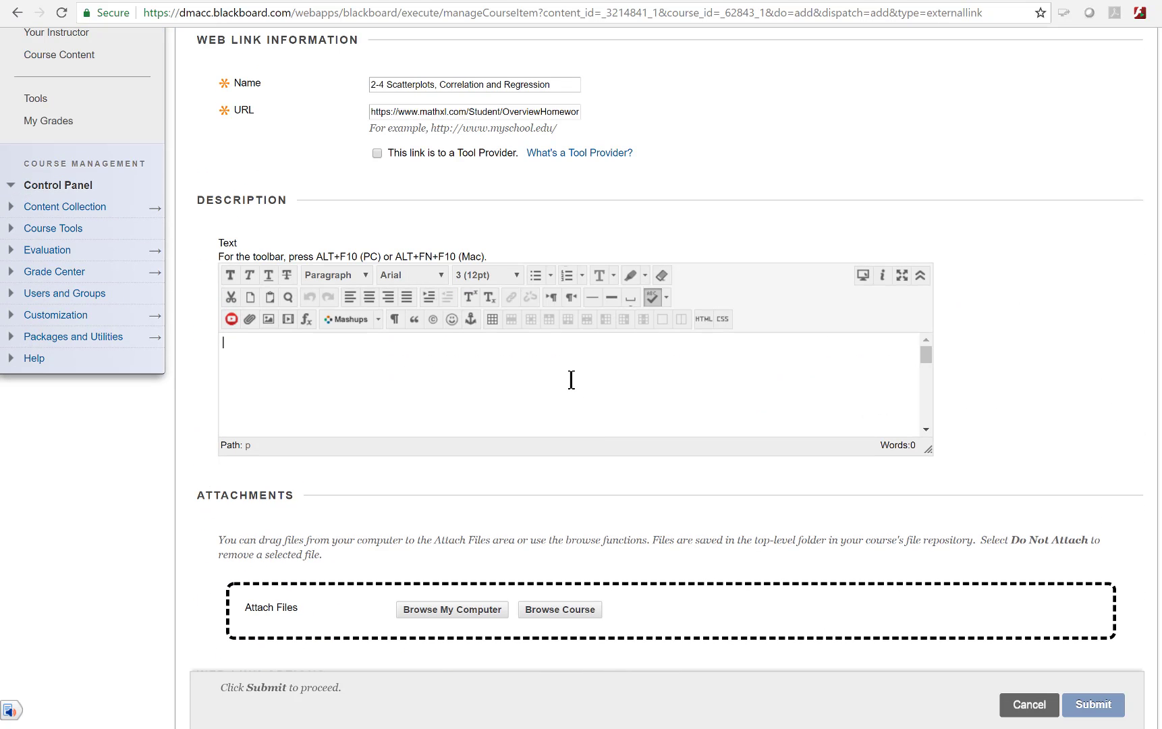
type("This is the MyStatlab Homework")
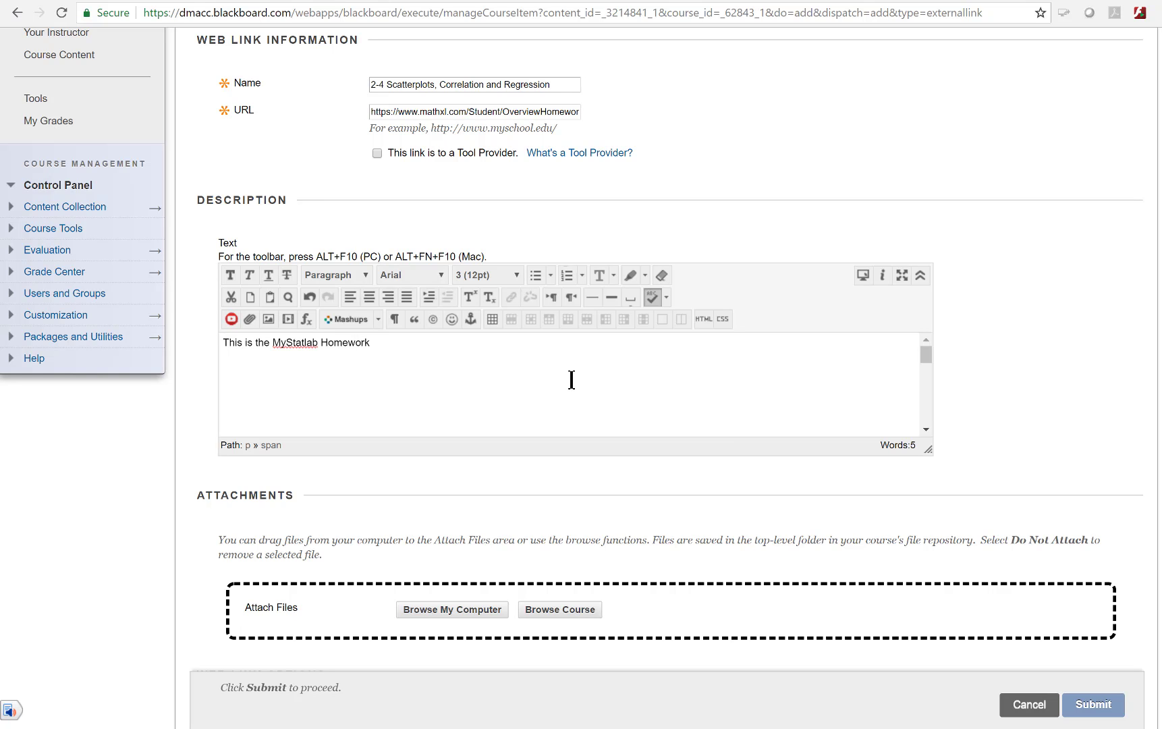
left_click(571, 379)
scroll(1080, 431, "down", 4)
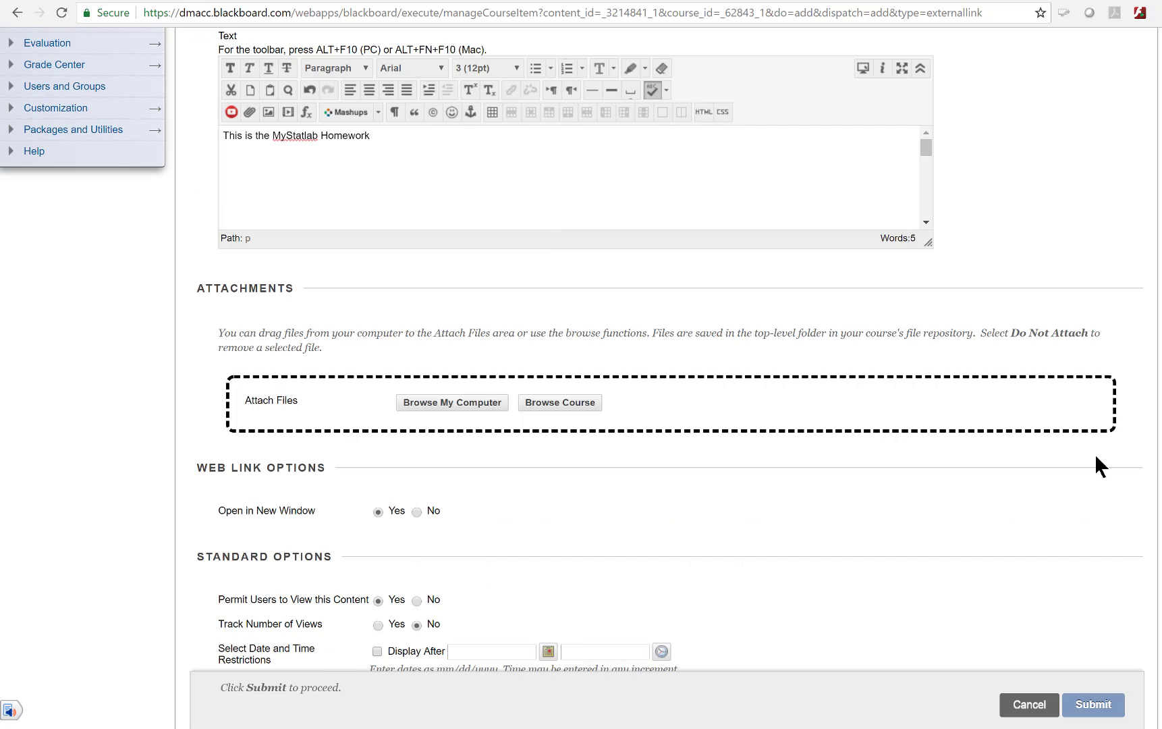
left_click(1106, 701)
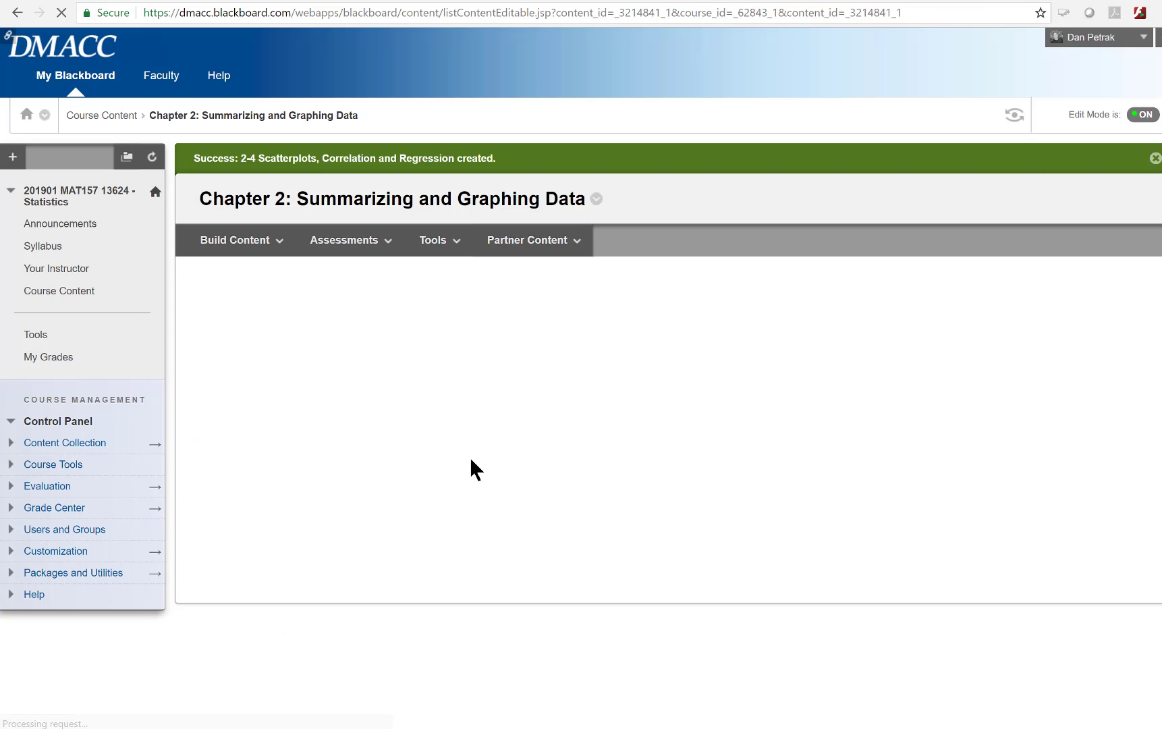
Move the 2-4 Scatterplots, Correlation and Regression link directly below 2-3 Graphs That Enlighten and Graphs That Deceive.
scroll(437, 548, "down", 20)
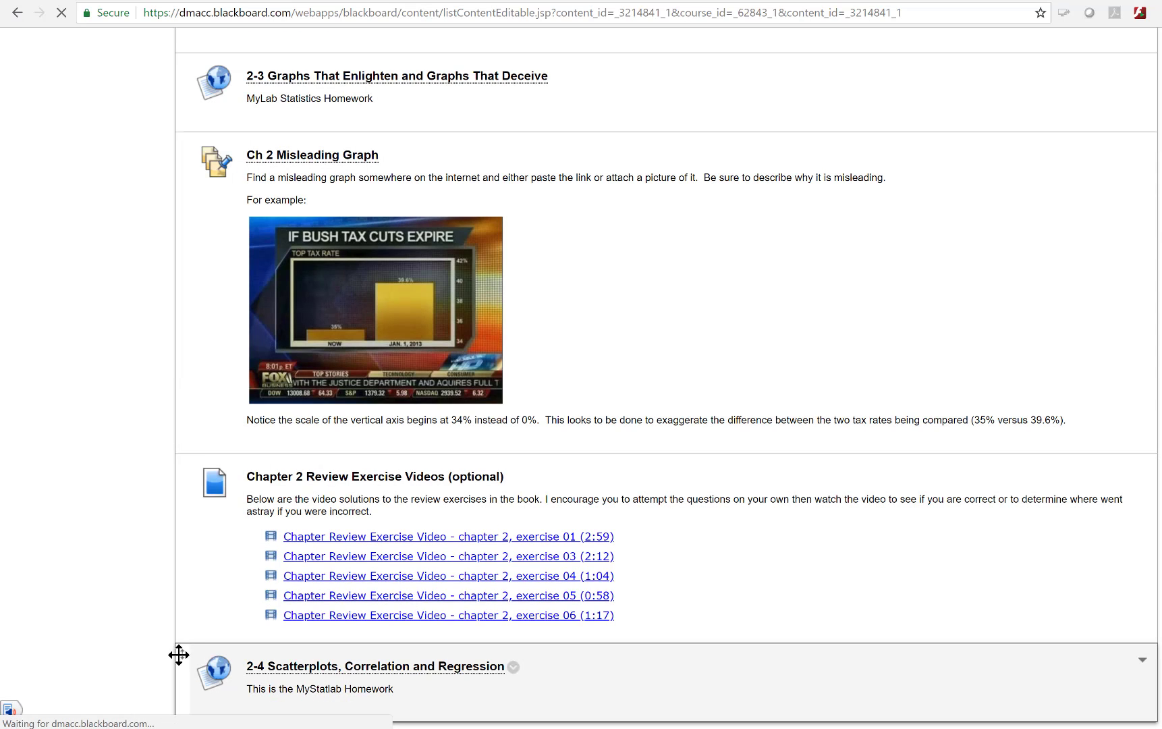
mouse_move(178, 653)
left_mouse_down()
mouse_move(187, 615)
mouse_move(191, 675)
mouse_move(195, 637)
mouse_move(179, 656)
left_mouse_up()
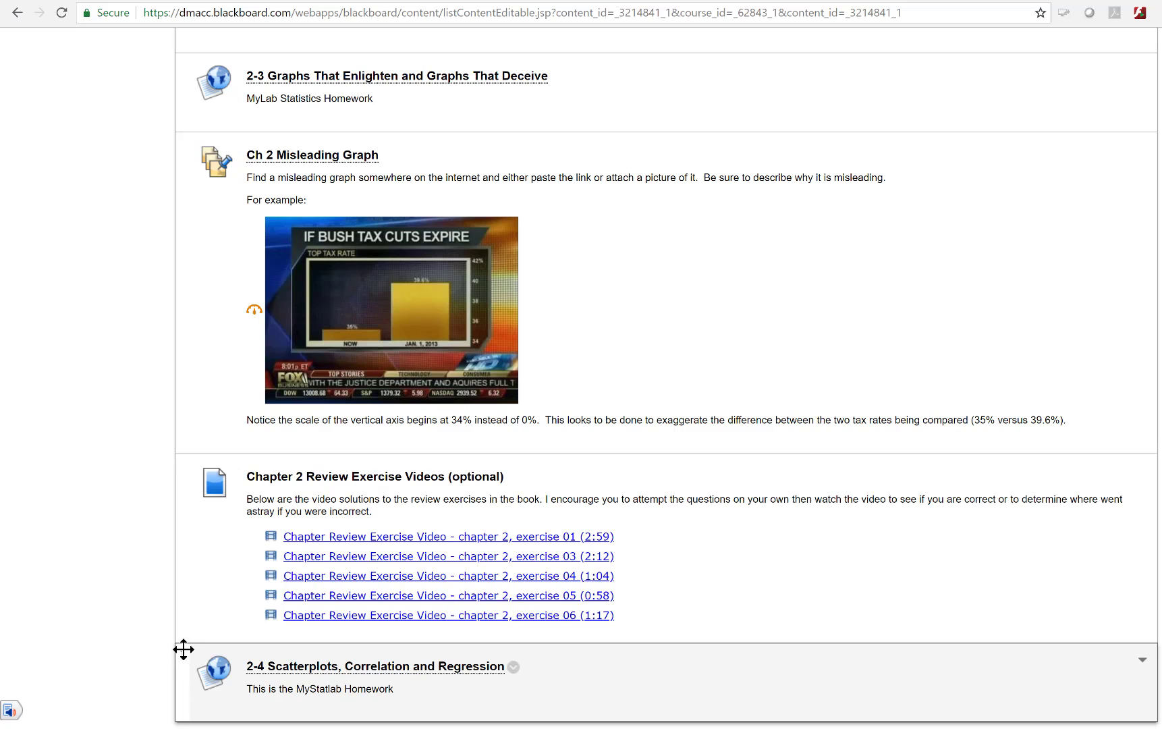
left_click_drag(183, 653, 197, 160)
scroll(72, 322, "up", 4)
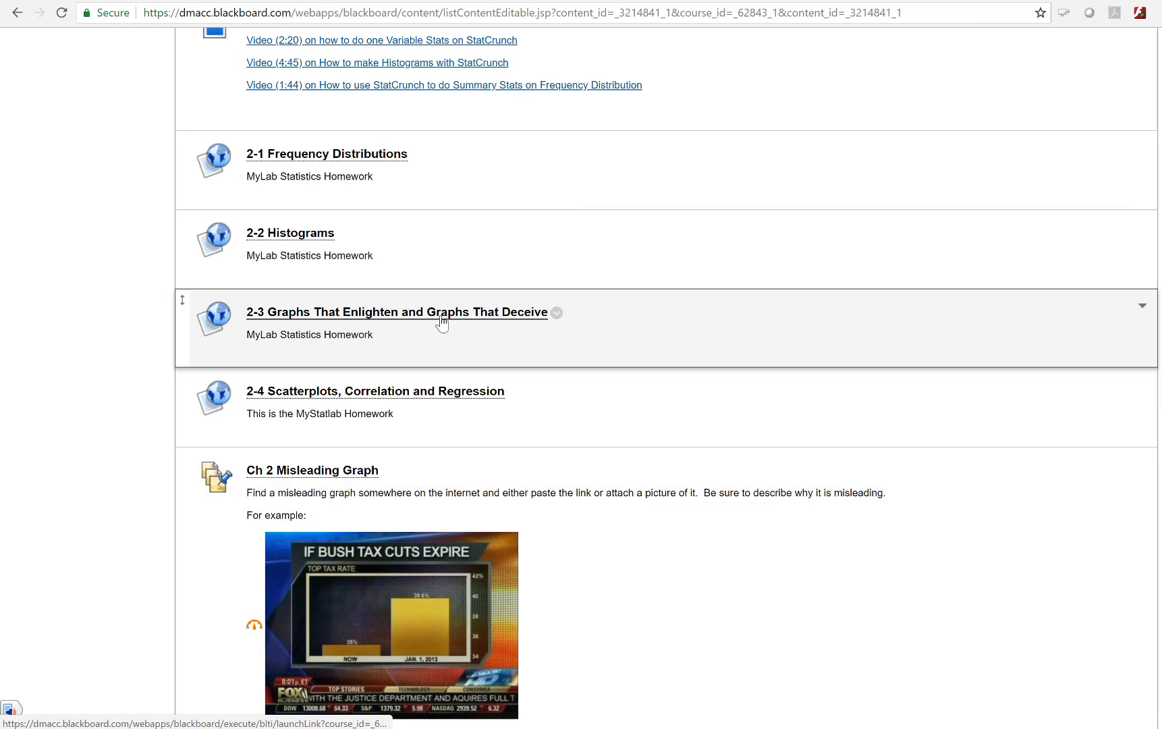
Test the 2-3 and 2-4 homework links in turn, returning to the Chapter 2 folder after each.
left_click(442, 317)
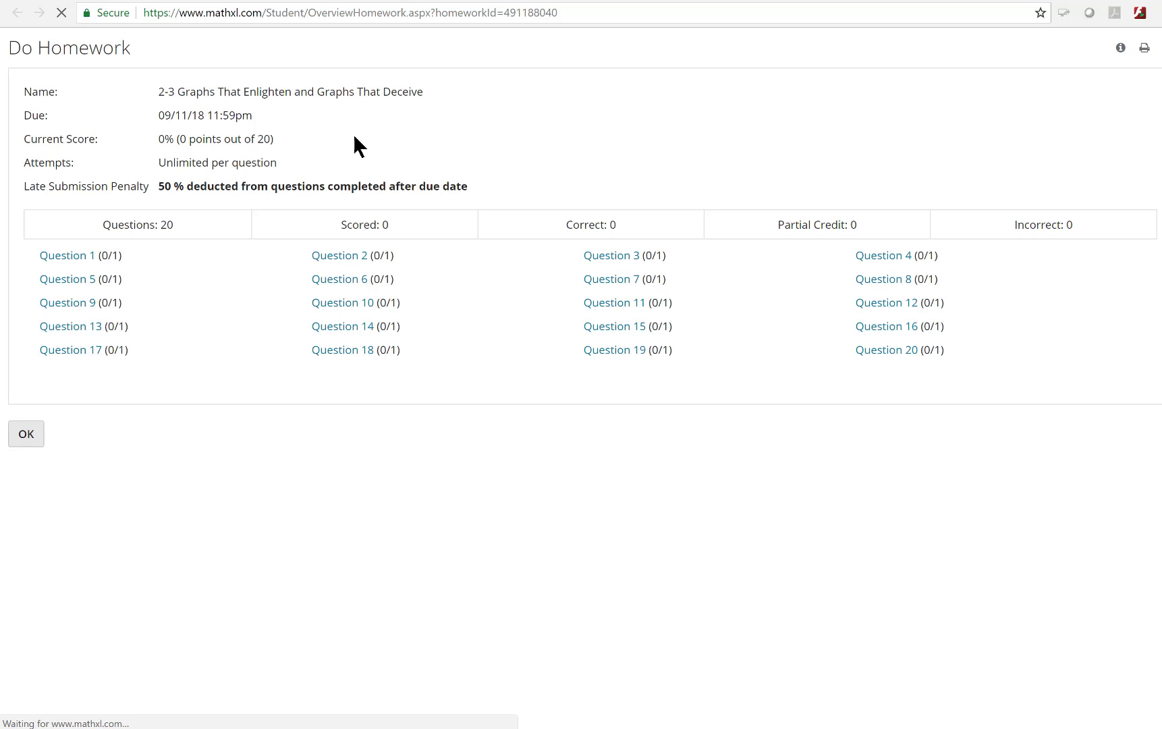
left_click(461, 2)
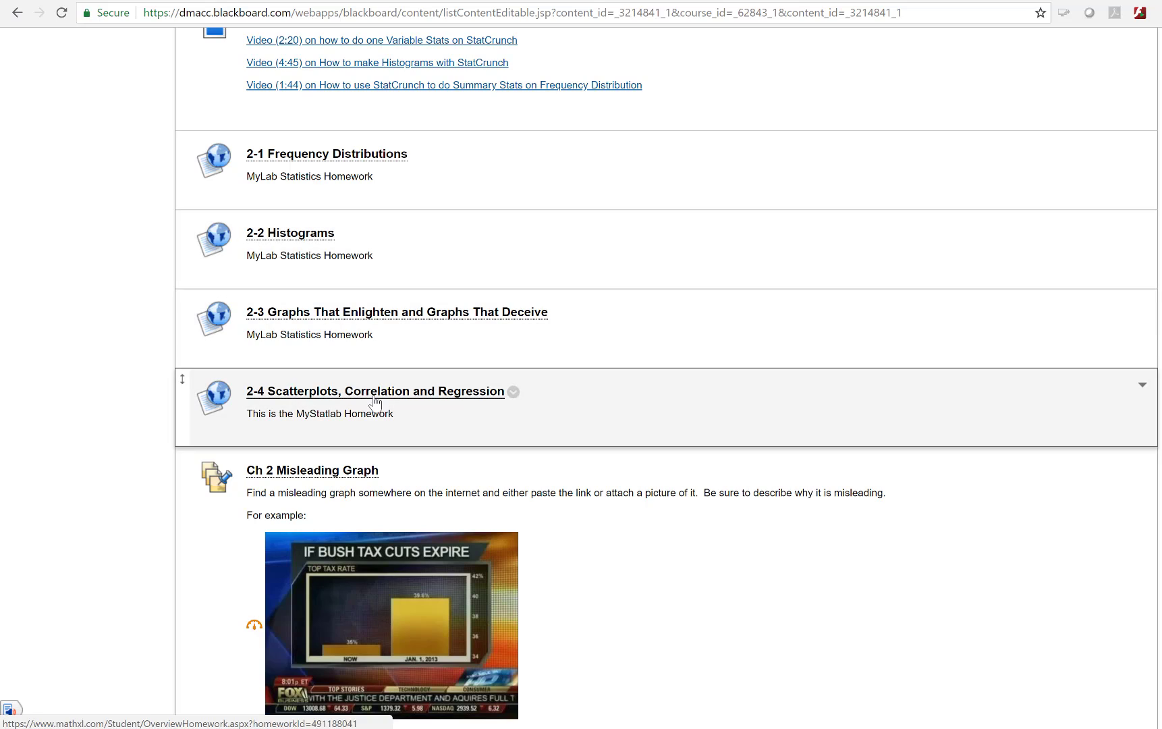
left_click(378, 393)
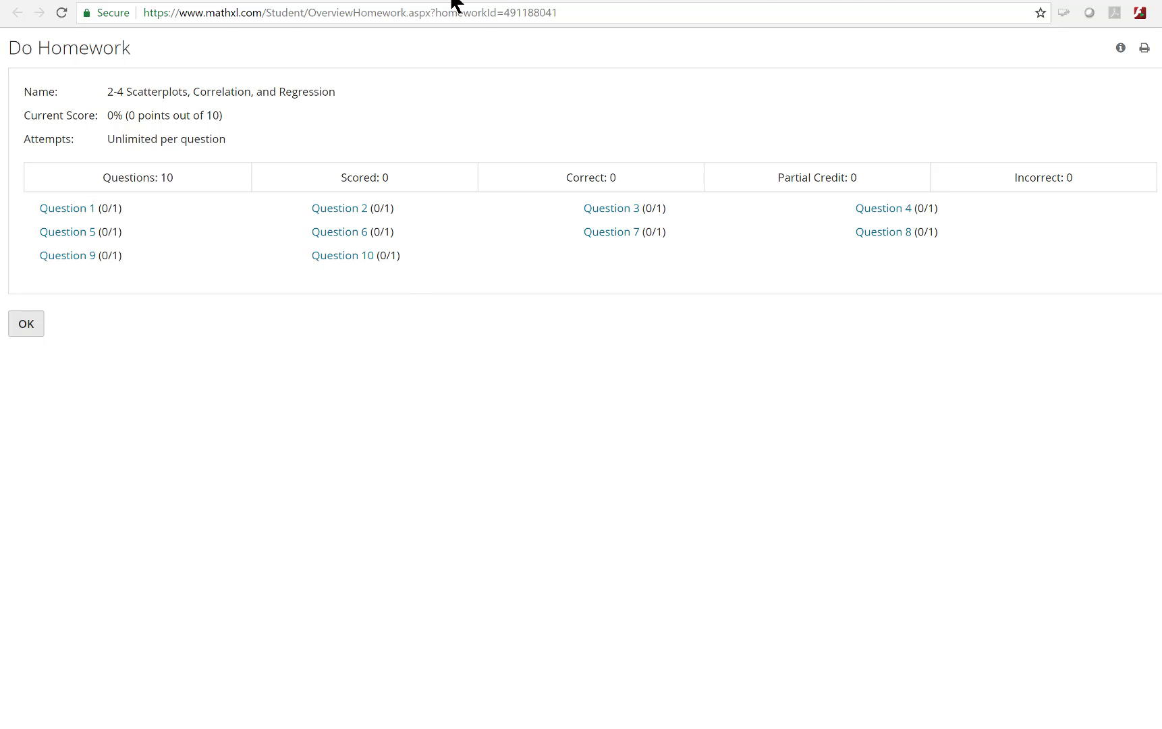
left_click(425, 3)
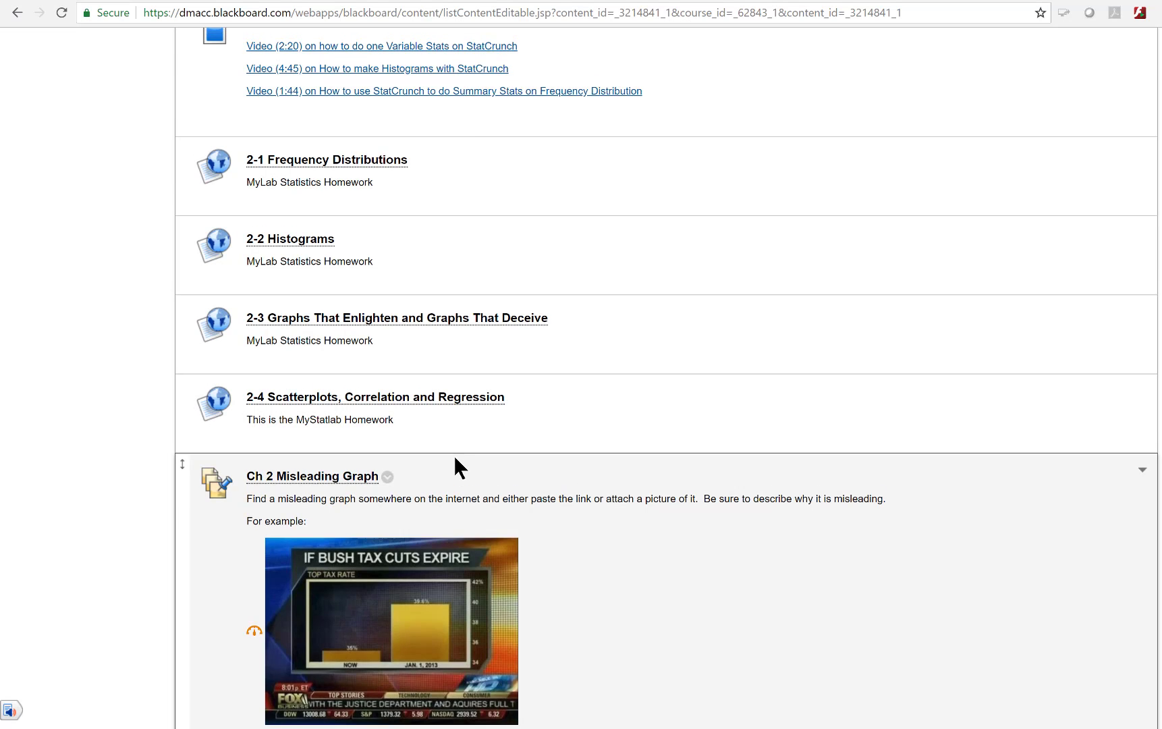
Go to the main course content and look inside the MyLab Statistics Instructor Course Content folder.
scroll(457, 466, "up", 1)
scroll(455, 465, "up", 12)
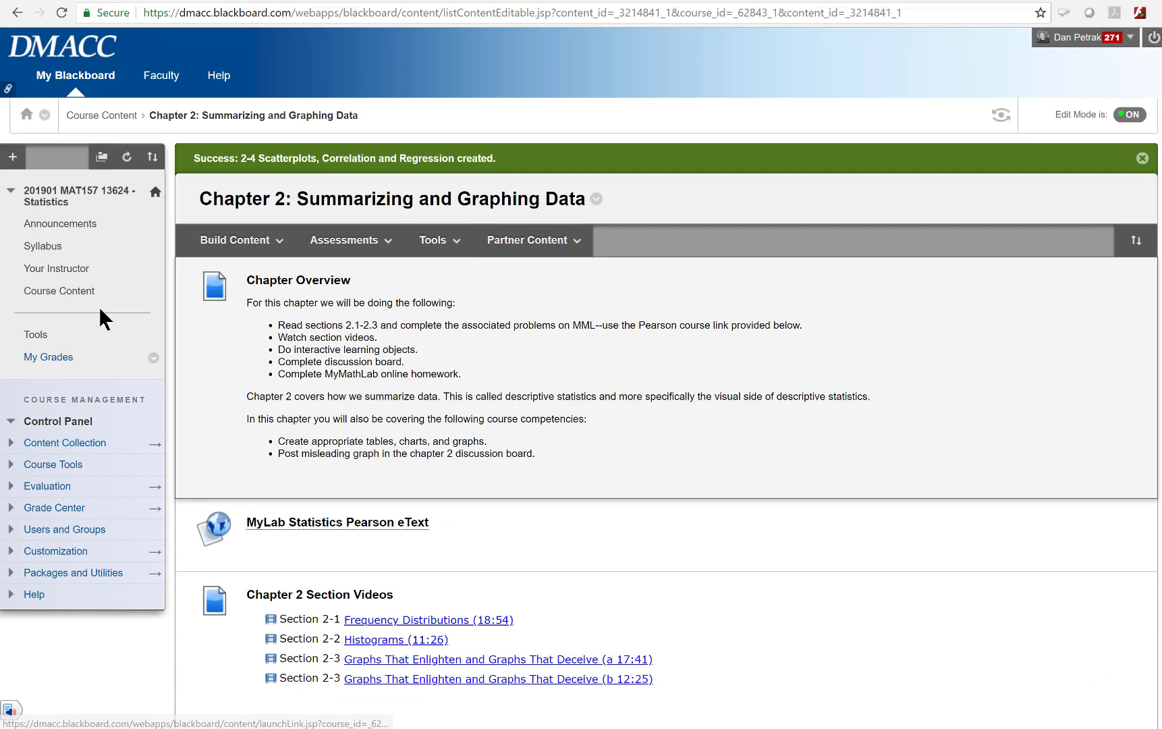
left_click(76, 296)
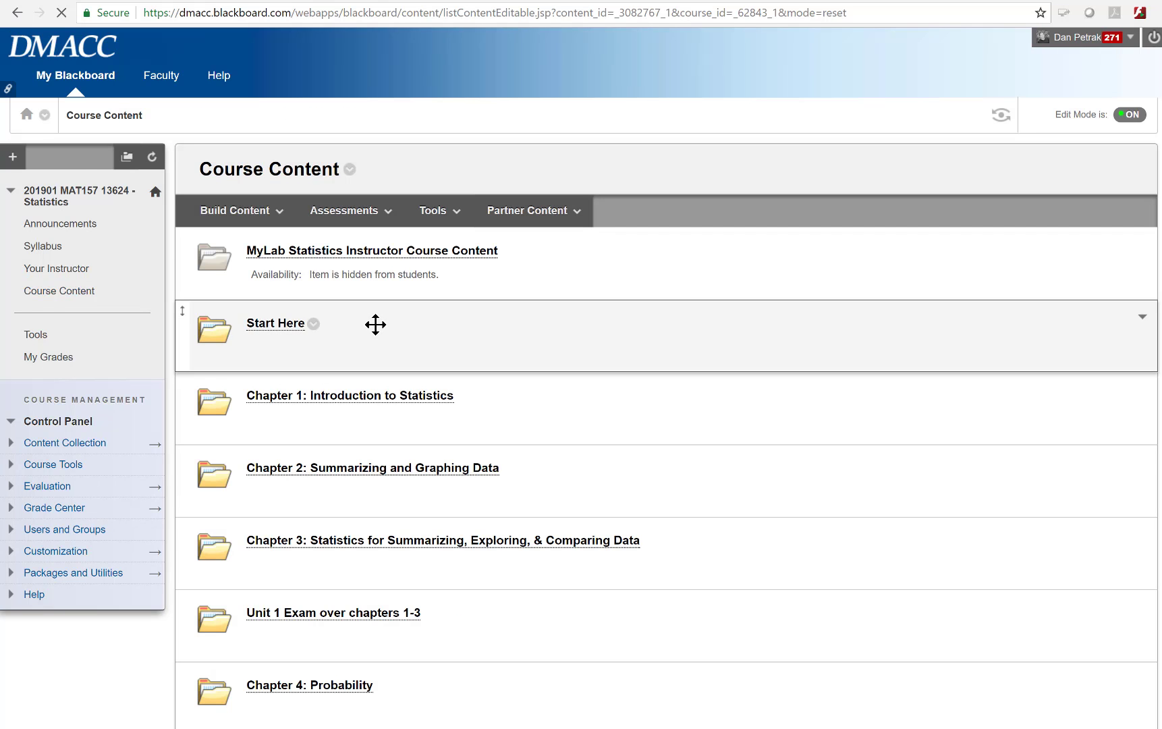
left_click(364, 256)
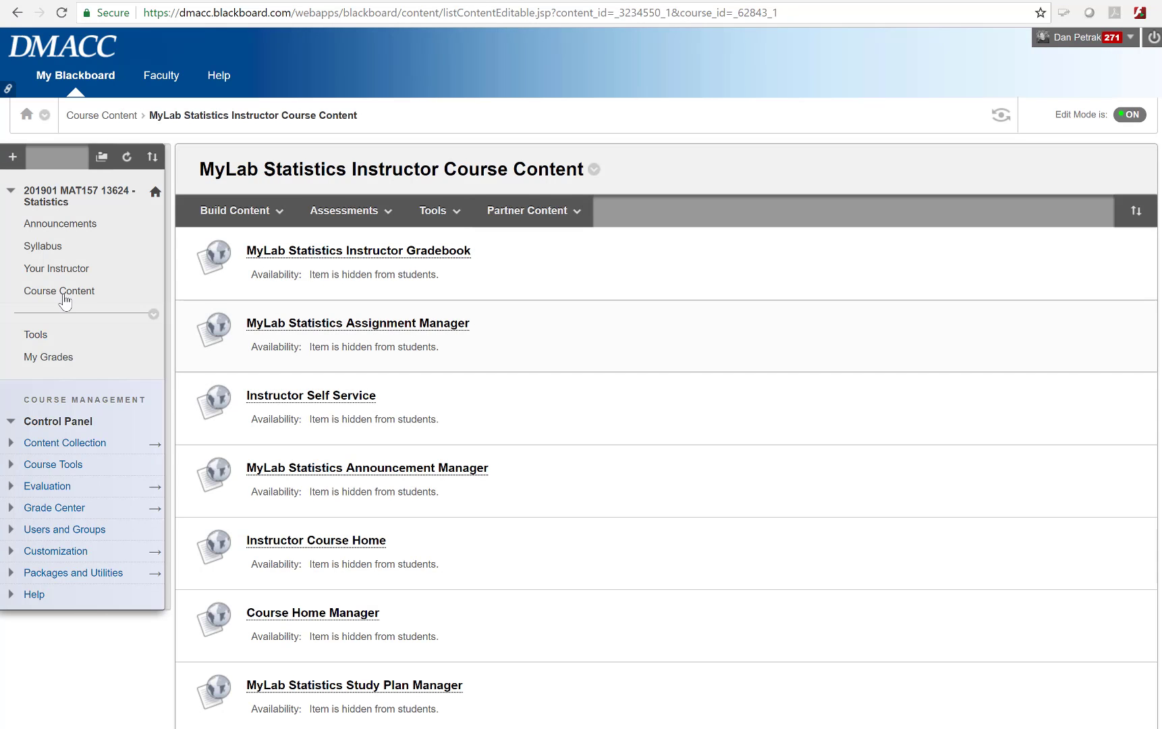
Return to the main course content and open the hidden MyLab Statistics Student Course Content folder.
left_click(65, 300)
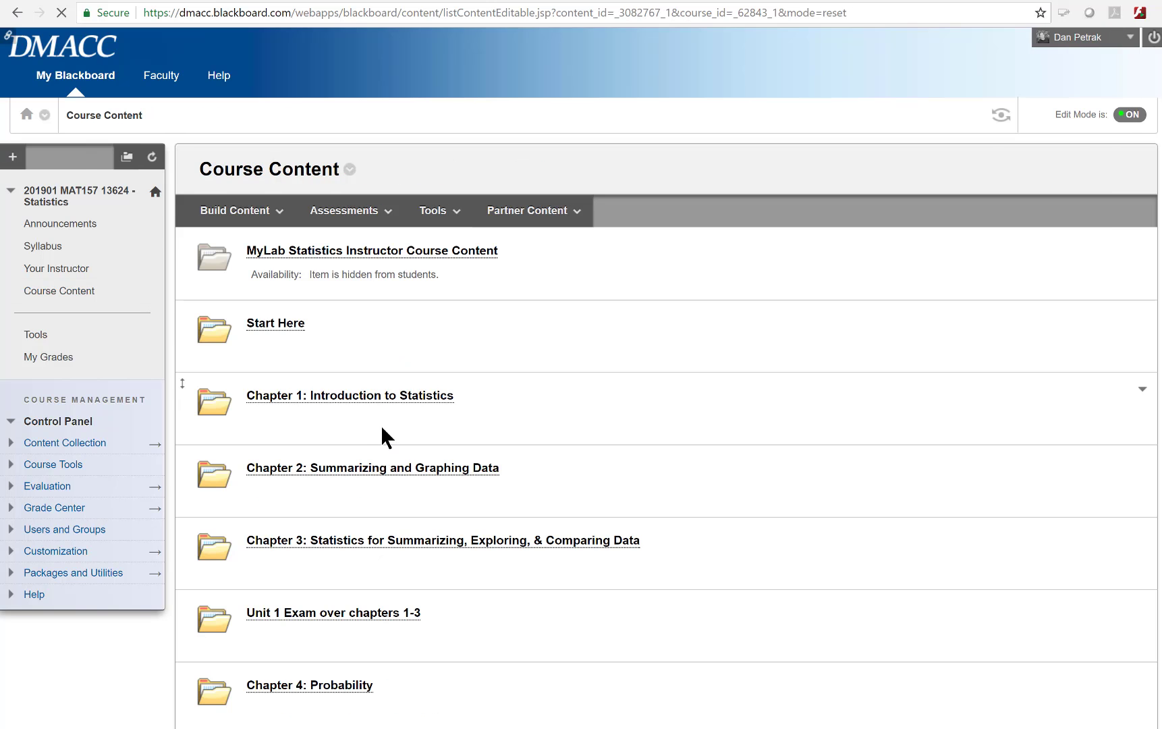
scroll(405, 473, "down", 10)
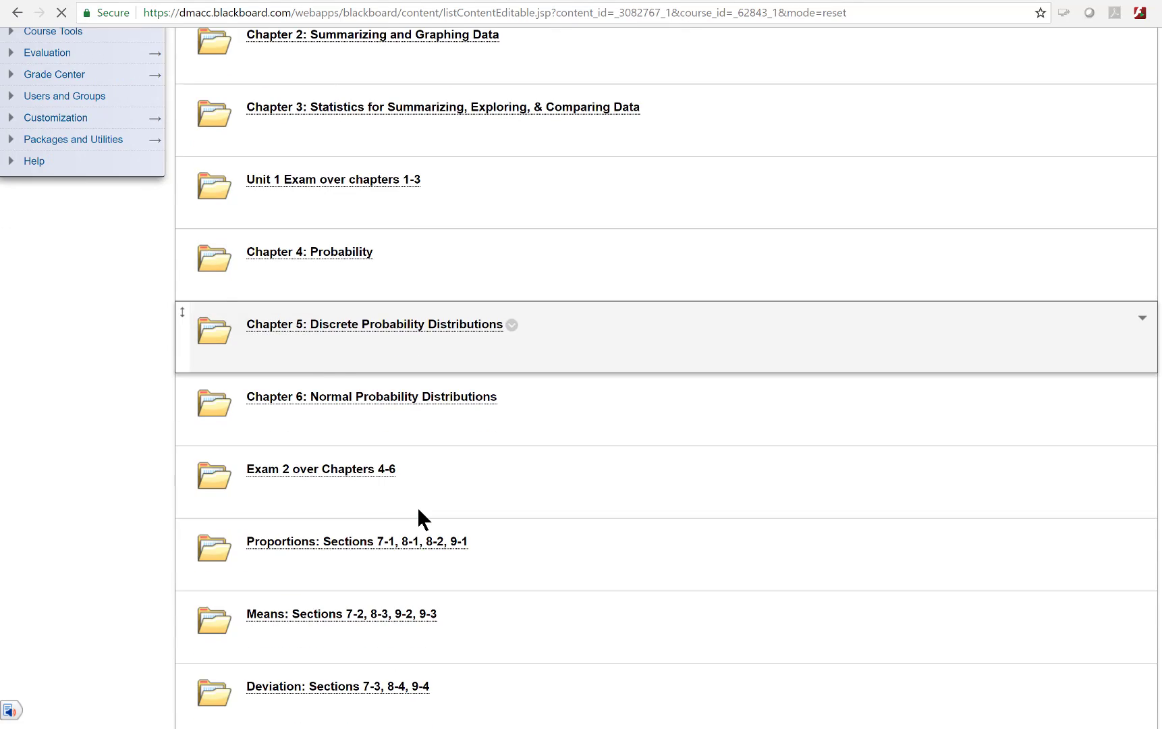
scroll(419, 519, "down", 5)
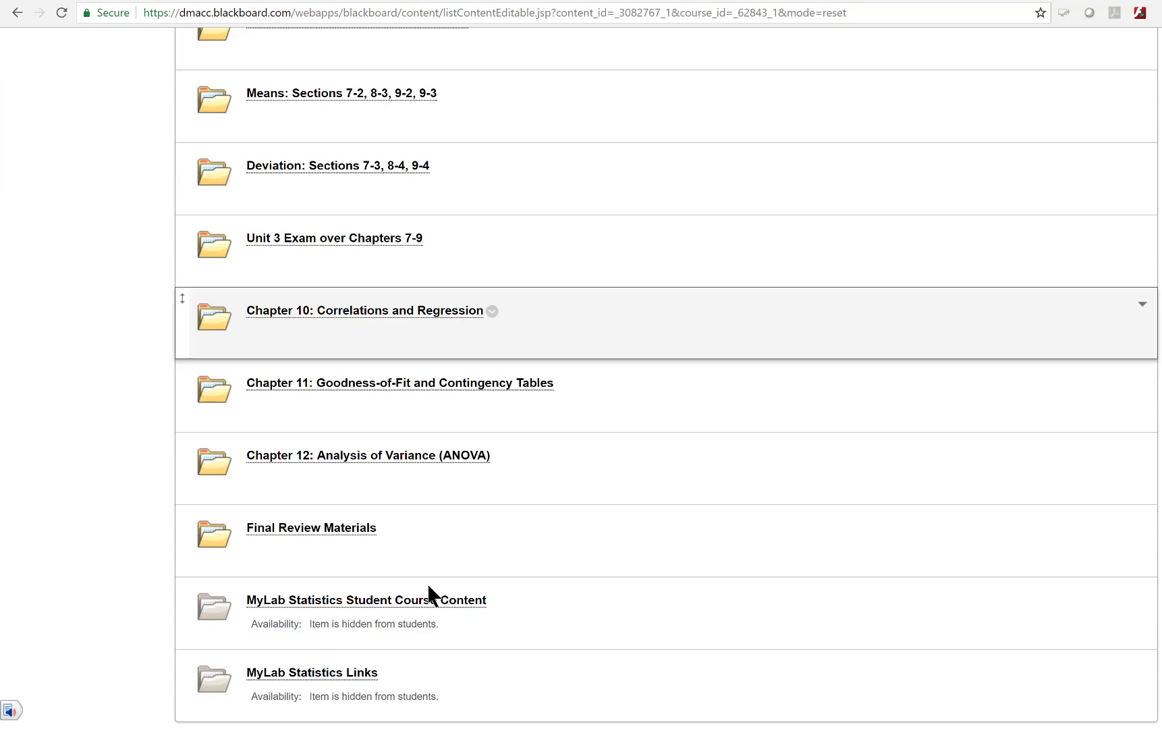
left_click(424, 602)
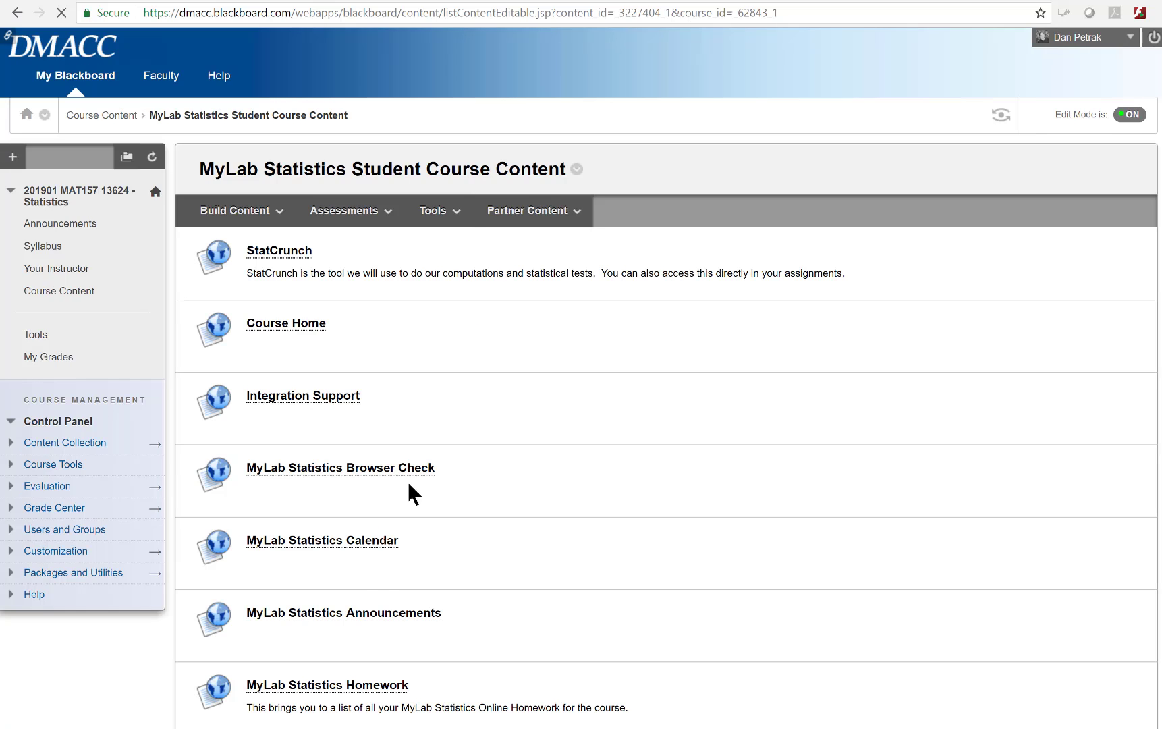
View the page behind the MyLab Statistics Quizzes & Tests link, then return to the Student Course Content folder.
scroll(388, 560, "down", 1)
scroll(408, 556, "down", 2)
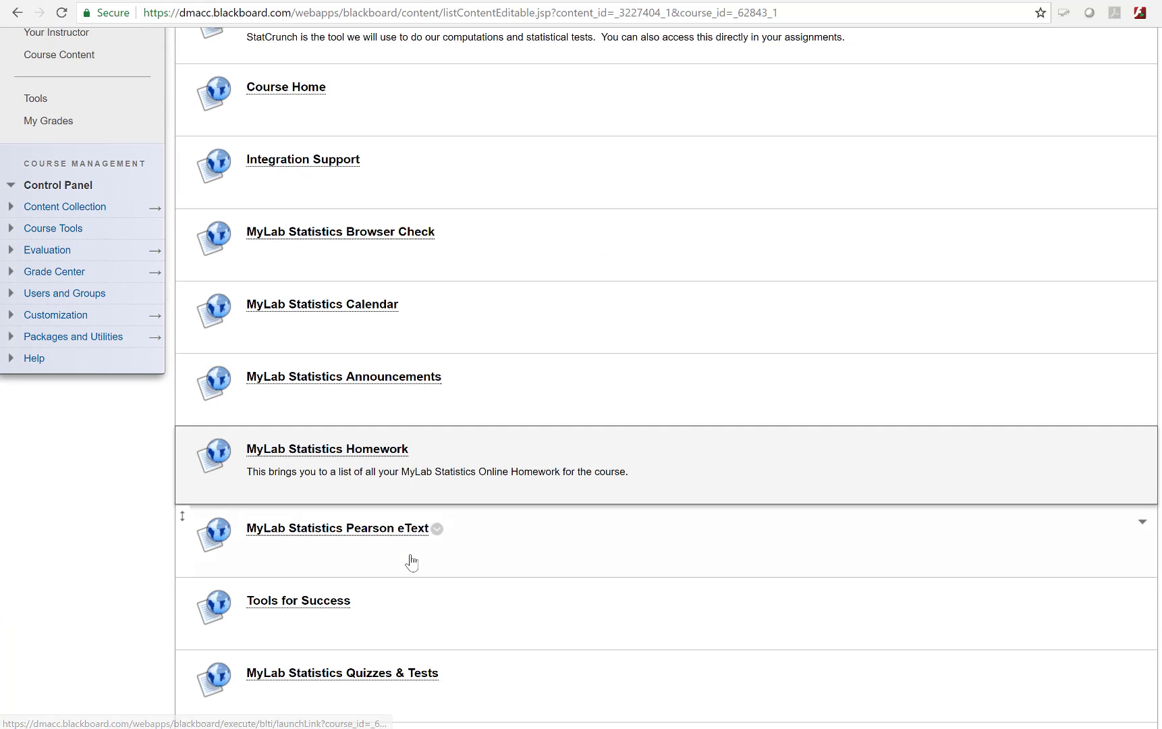
scroll(417, 549, "down", 1)
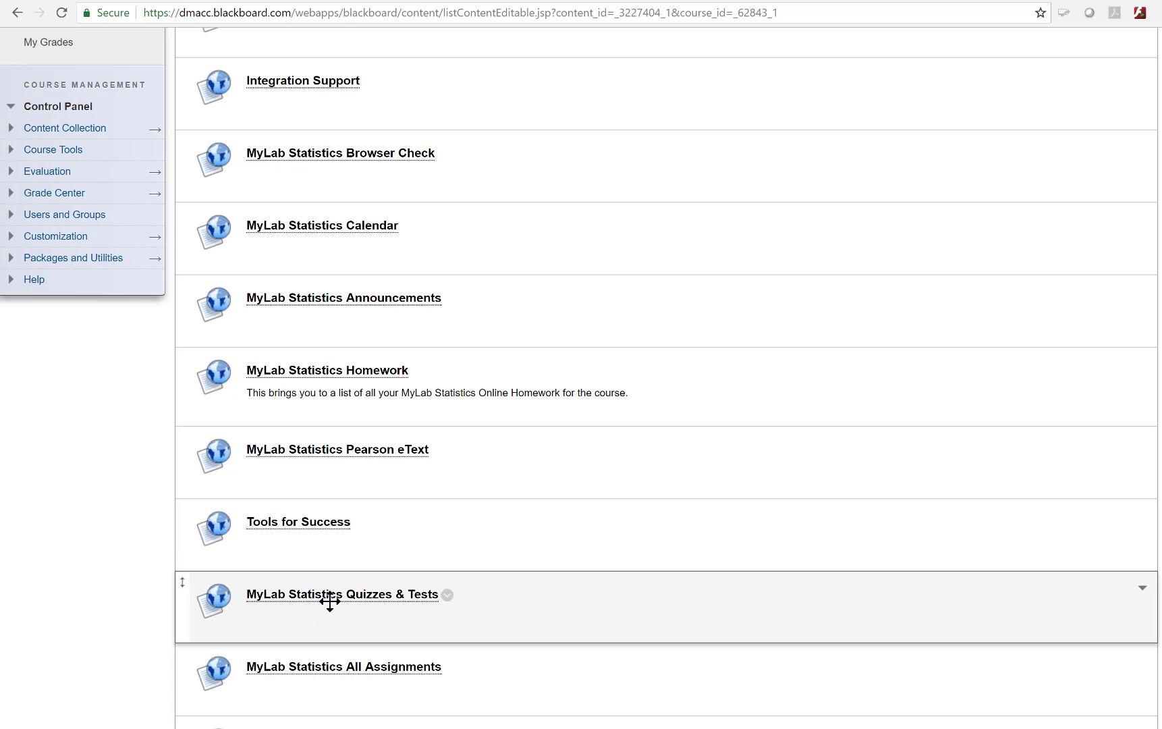
left_click(413, 603)
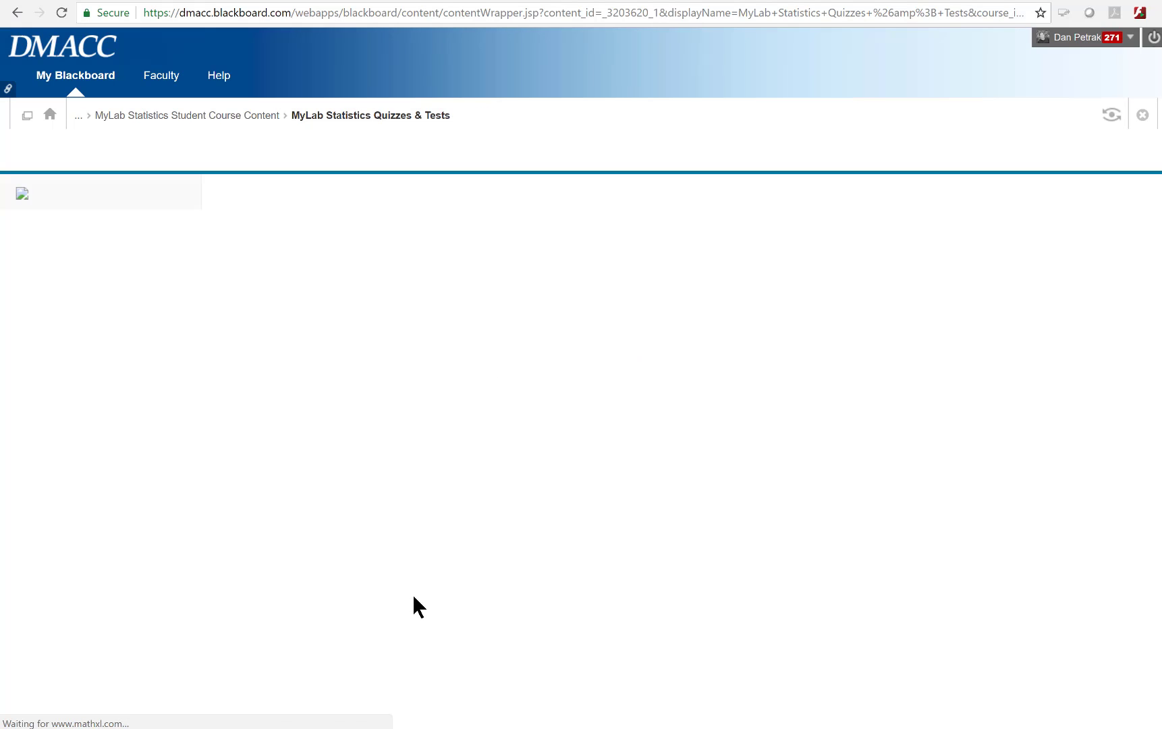
left_click(229, 119)
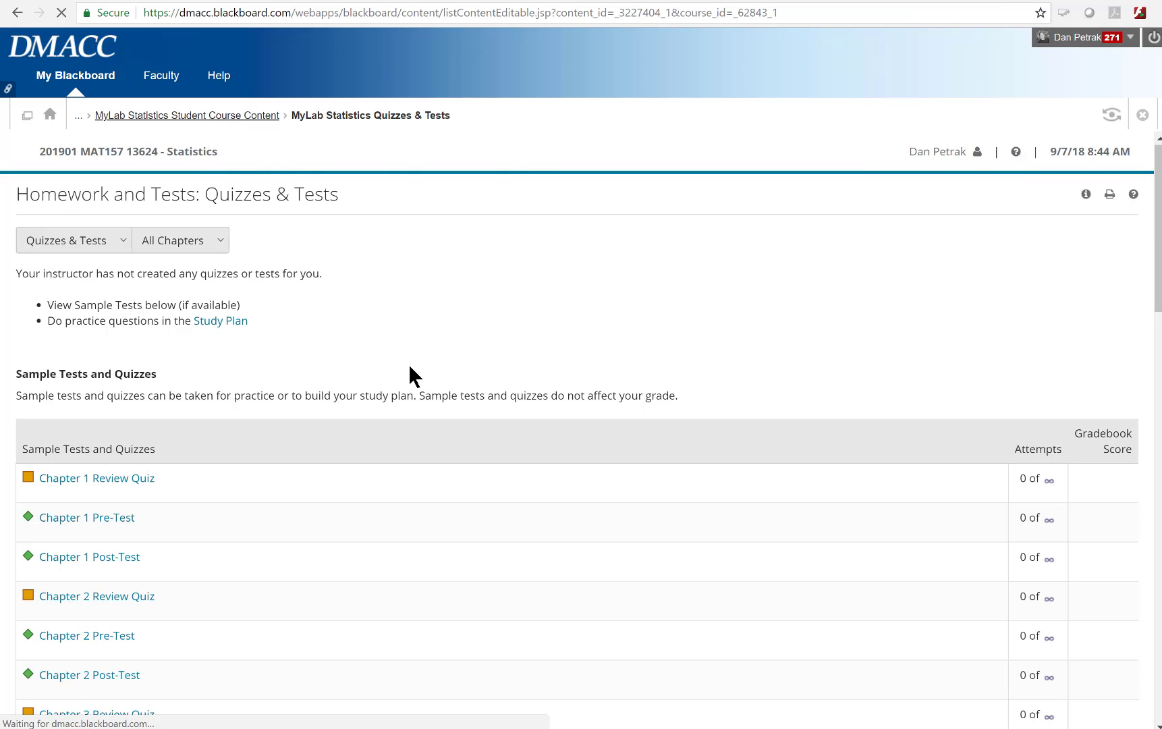
Set the MyLab Statistics Quizzes & Tests web link to open in a new window and submit the change.
scroll(417, 512, "down", 6)
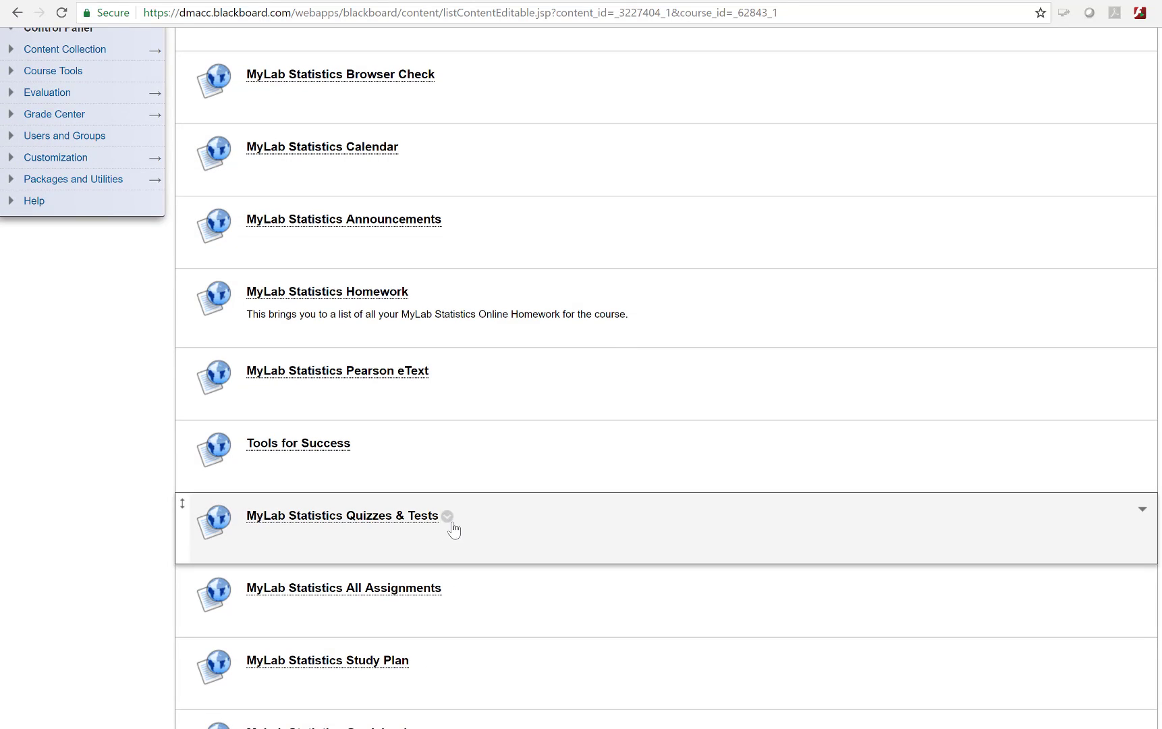
left_click(447, 517)
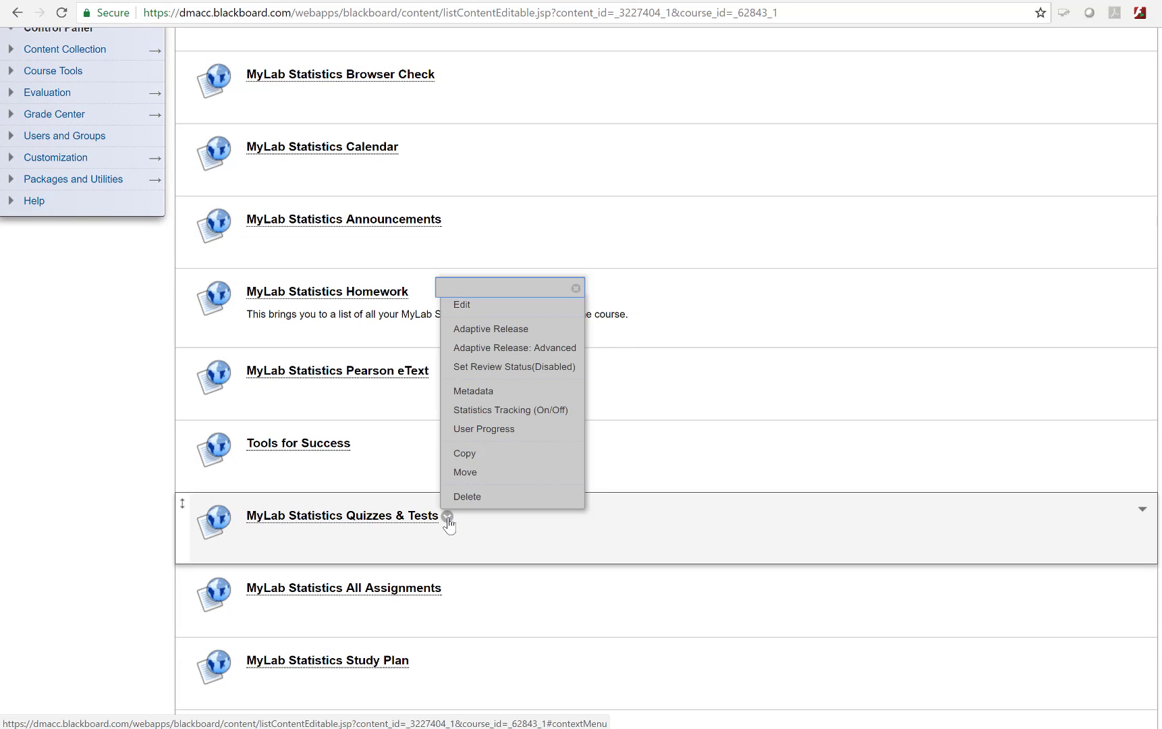
left_click(465, 304)
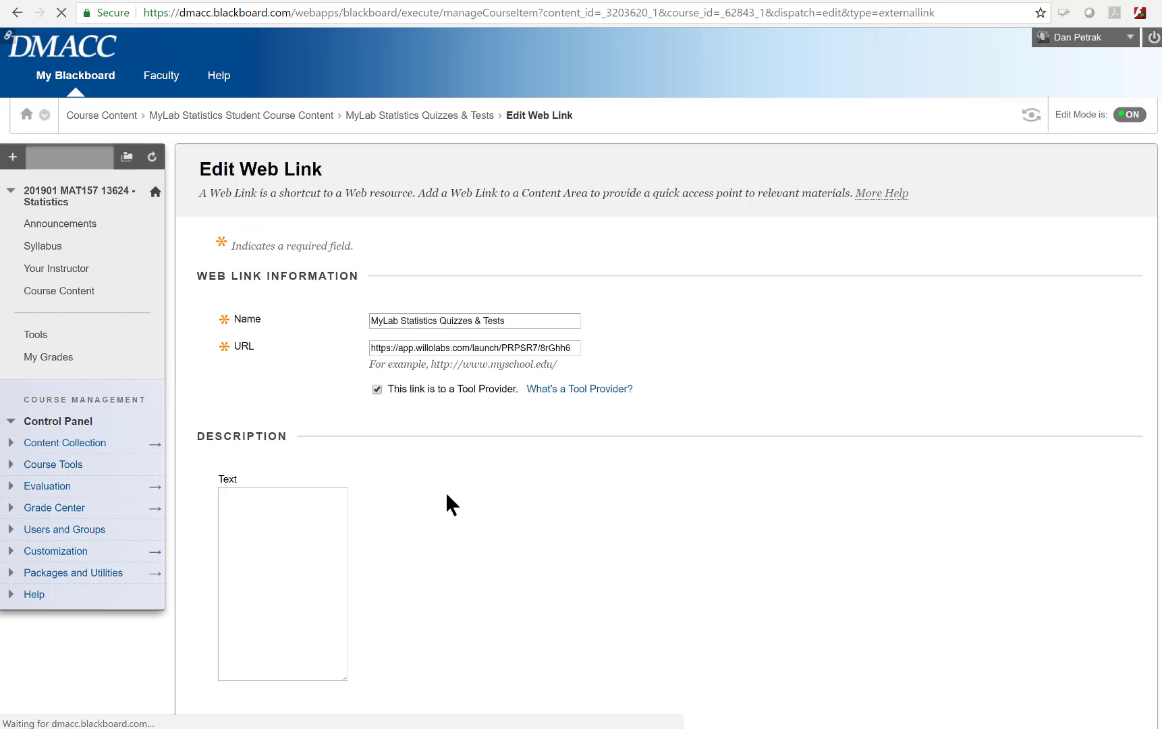
scroll(446, 492, "down", 3)
scroll(469, 511, "down", 5)
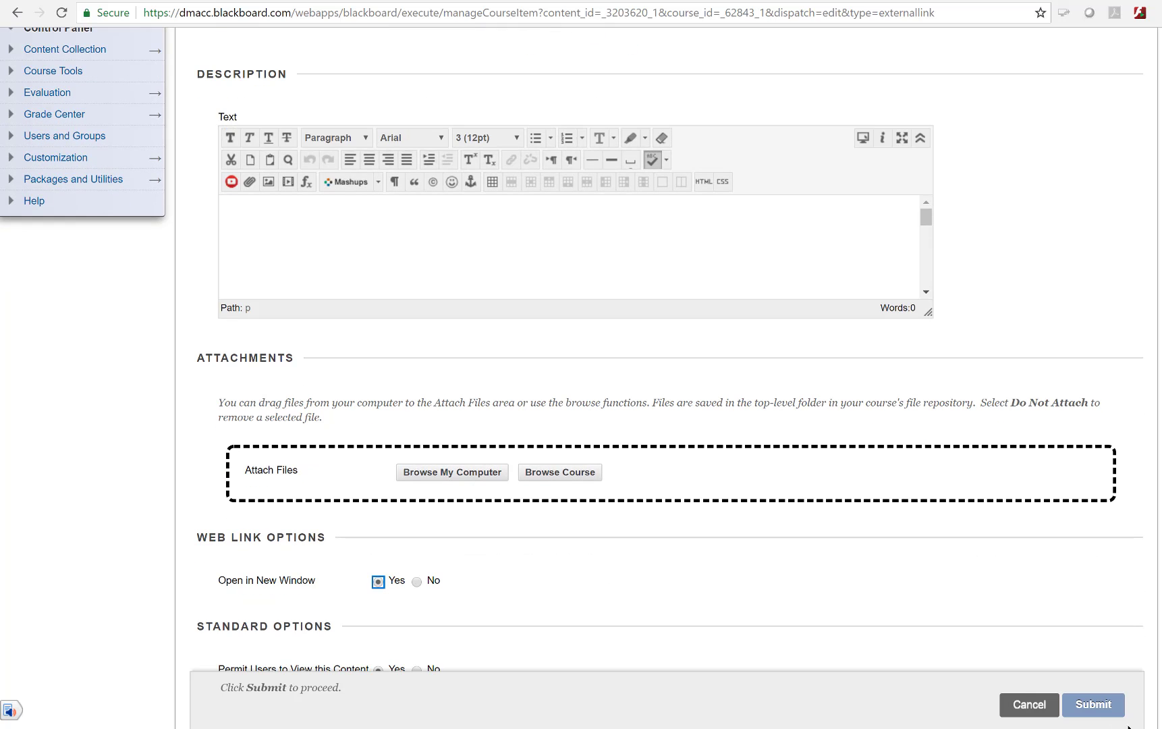
left_click(1108, 706)
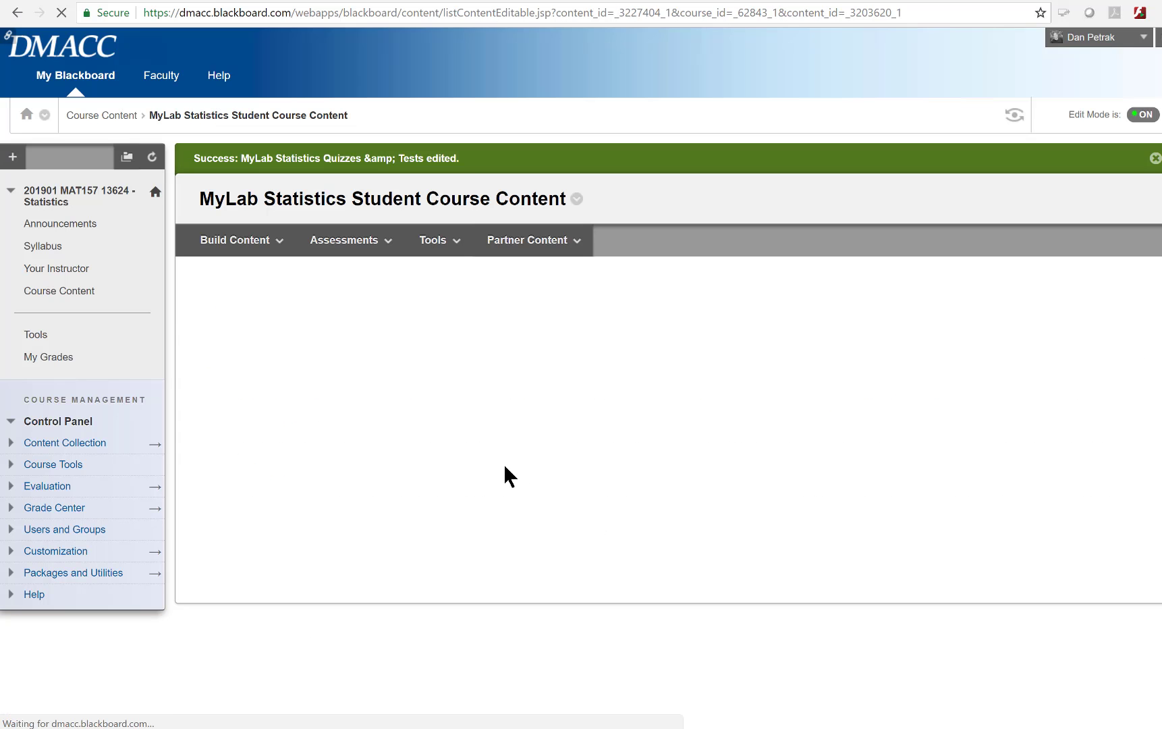
Test the Quizzes & Tests link, view the Chapter 2 Review Quiz start page and its web address, and return to the Student Course Content folder.
scroll(487, 507, "down", 5)
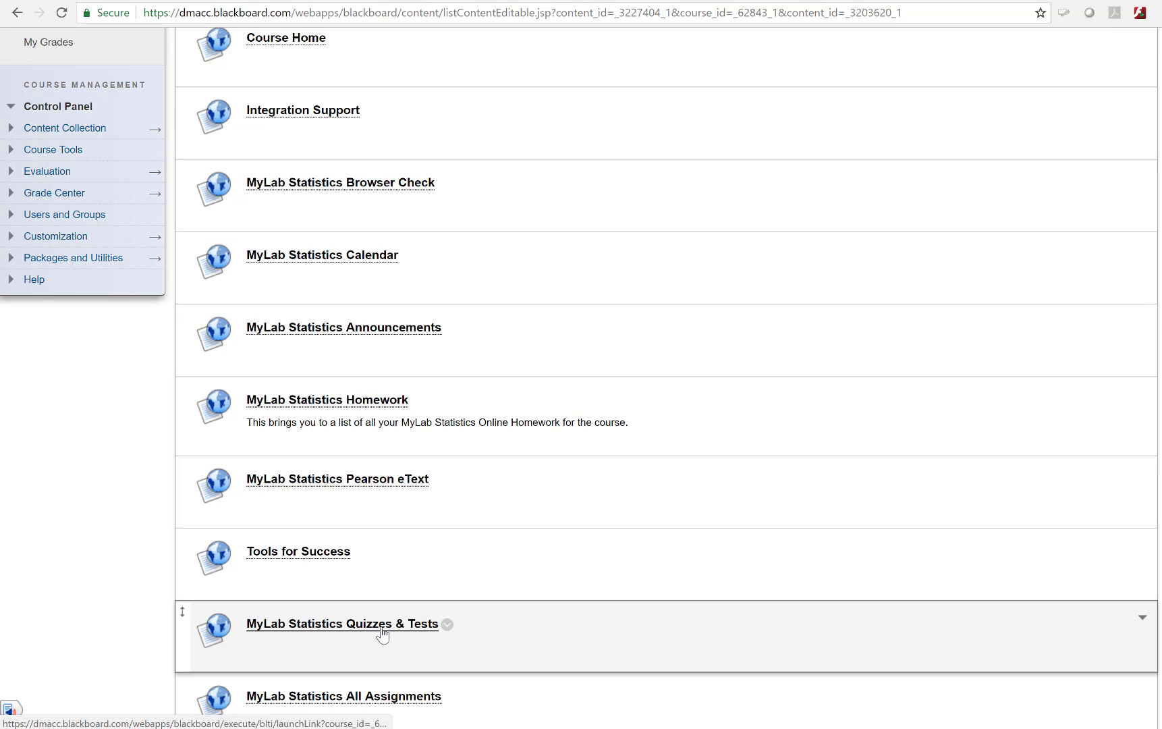
left_click(382, 627)
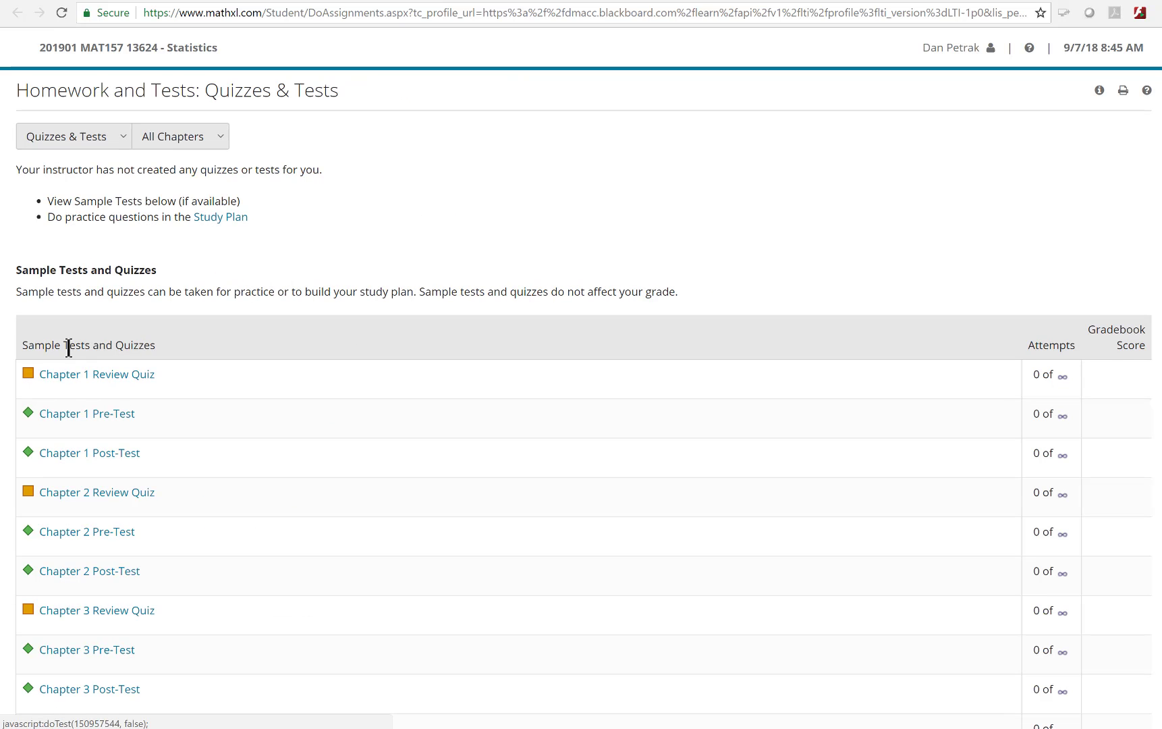
left_click(111, 494)
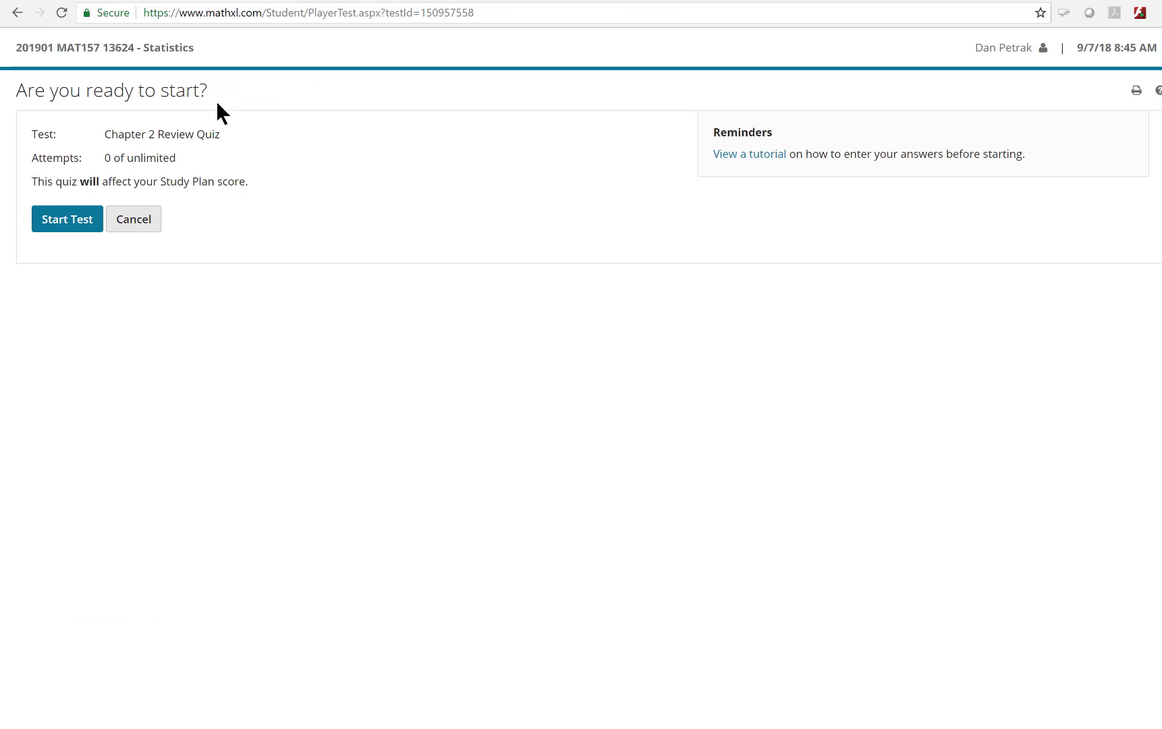
left_click(349, 10)
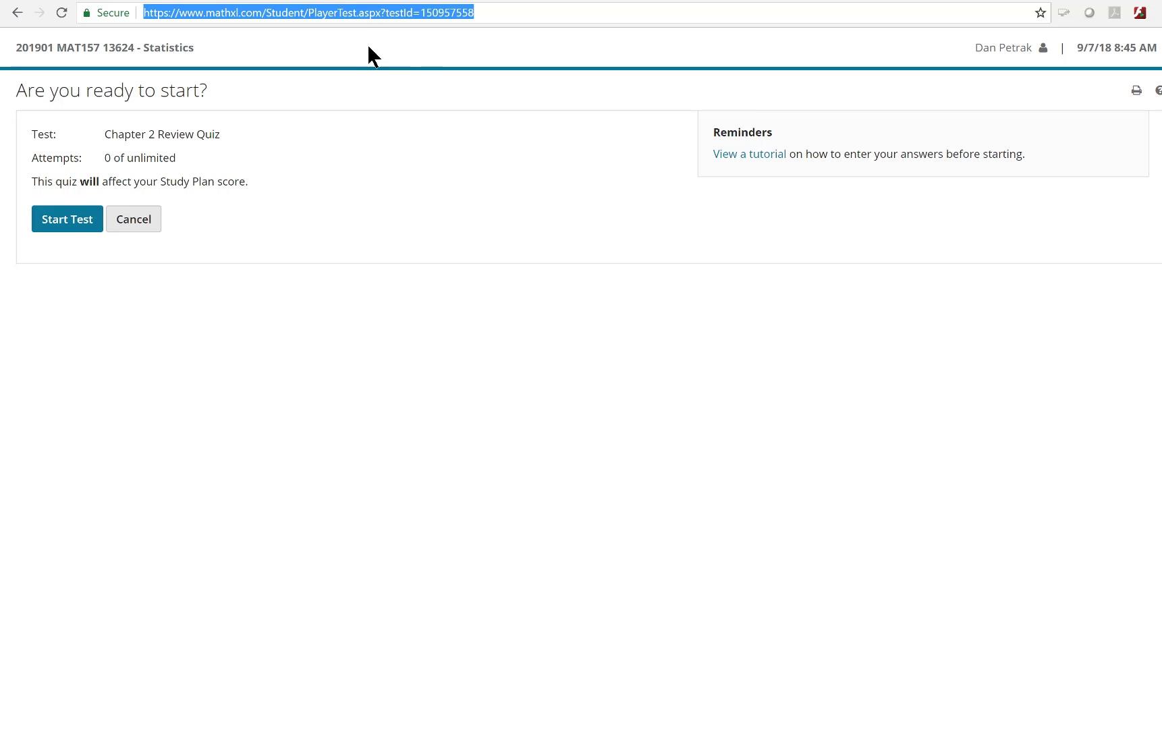
left_click(453, 0)
scroll(470, 427, "up", 2)
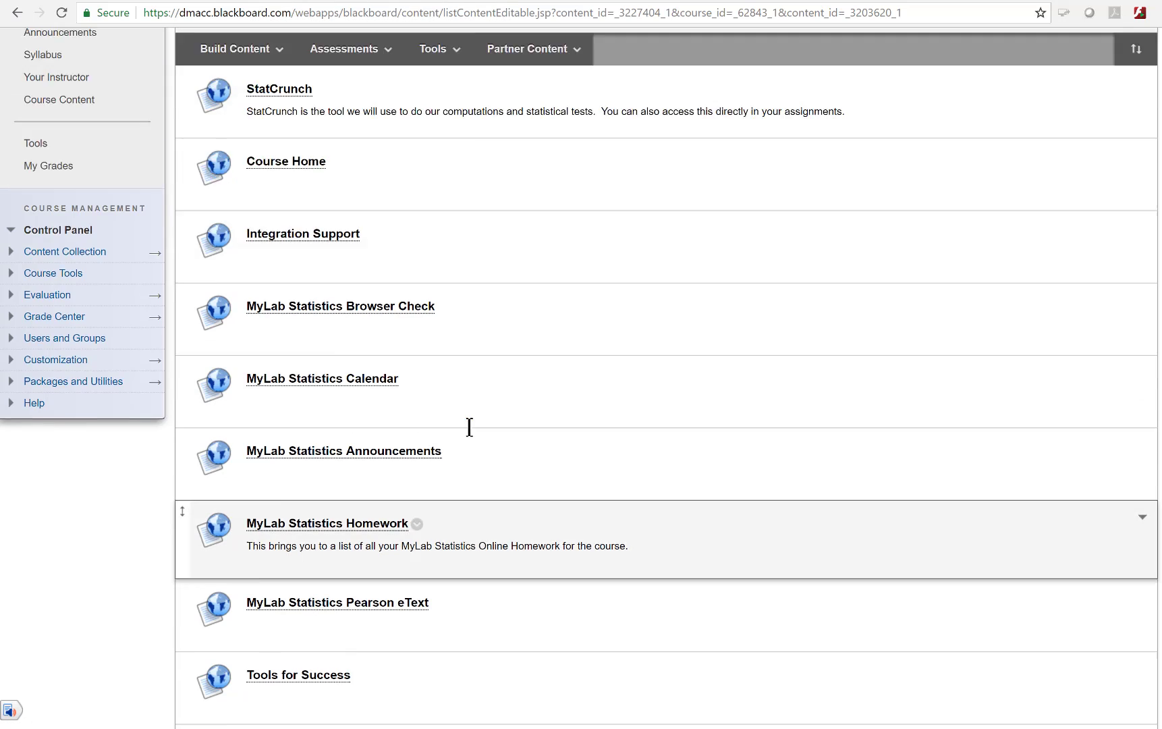
scroll(470, 428, "up", 3)
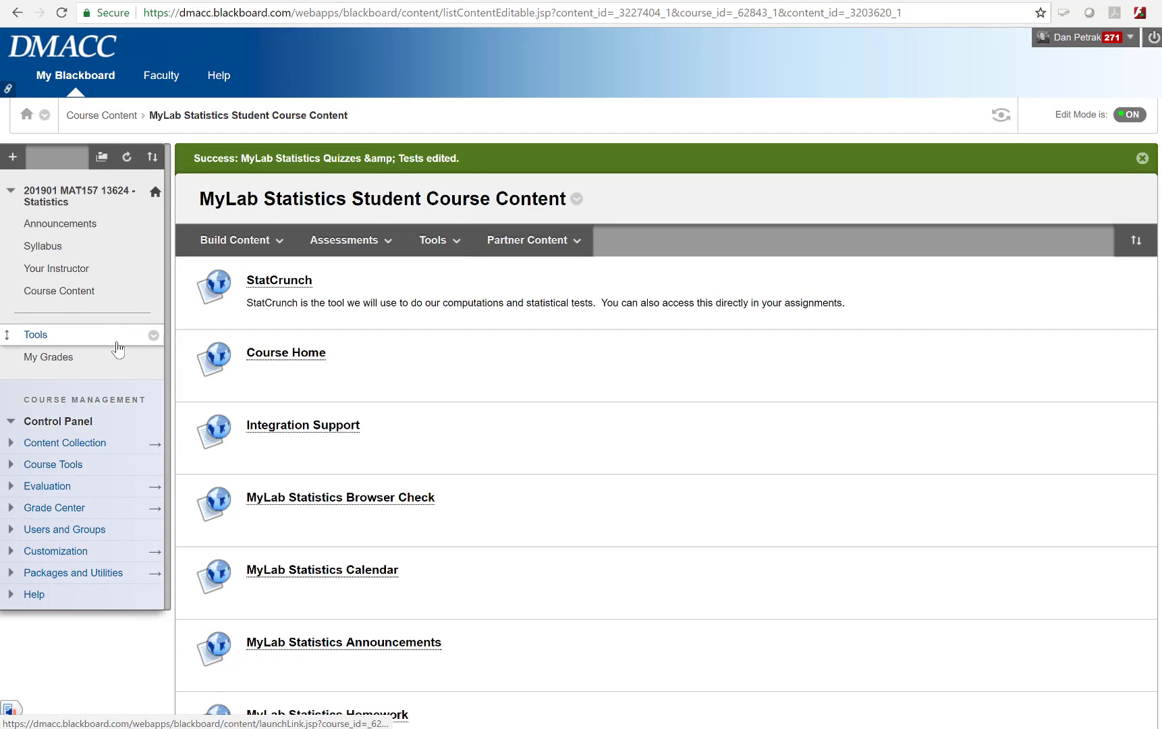
Start a new item in the main Course Content area named "Cool item" with the text "this is a cool thing".
left_click(74, 291)
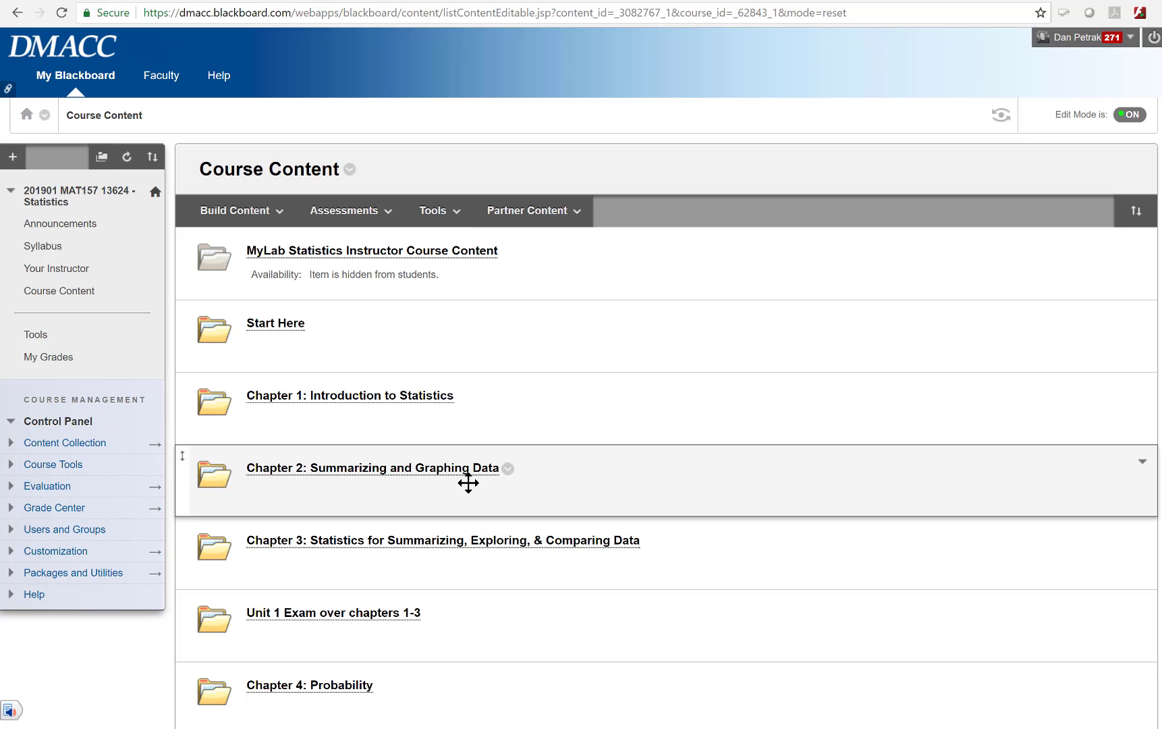
left_click(253, 214)
left_click(208, 279)
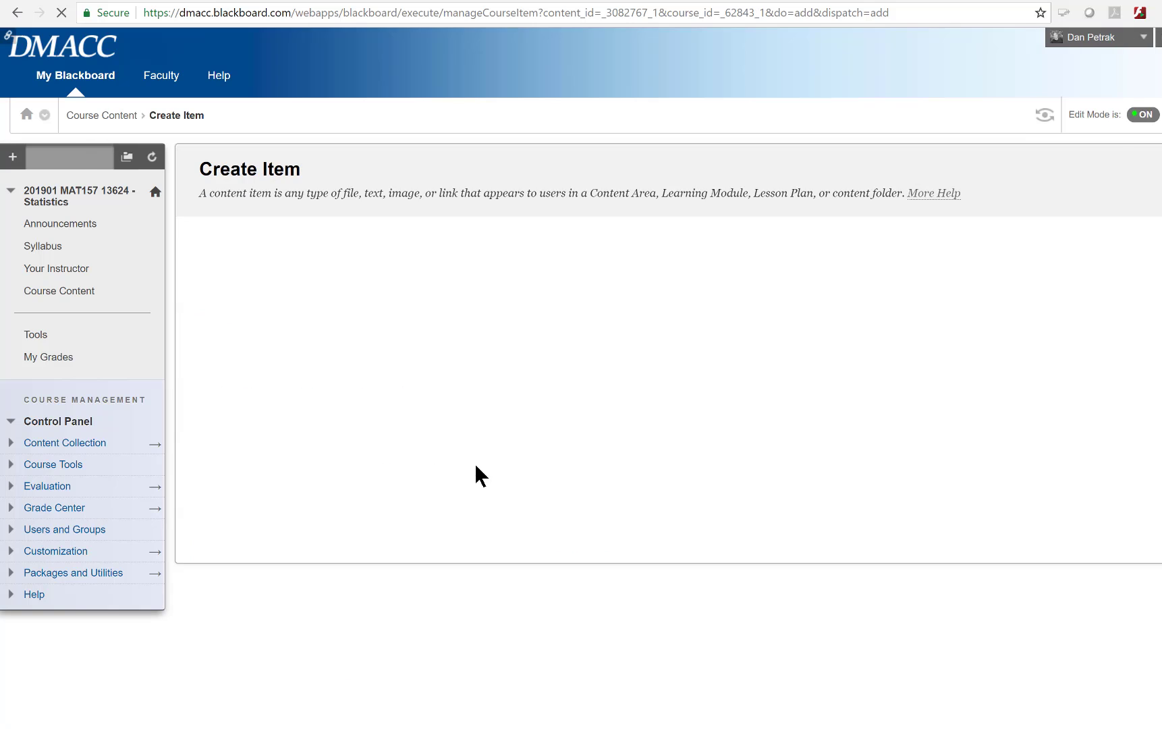
left_click(428, 320)
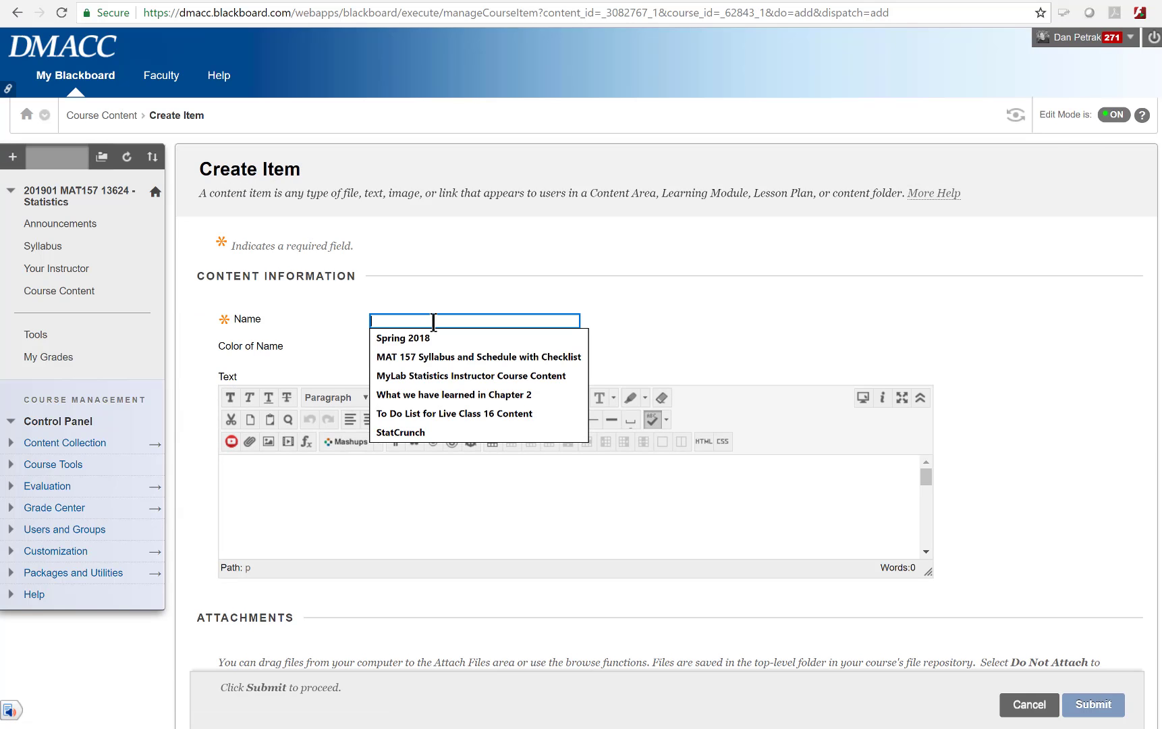
type("Cool item")
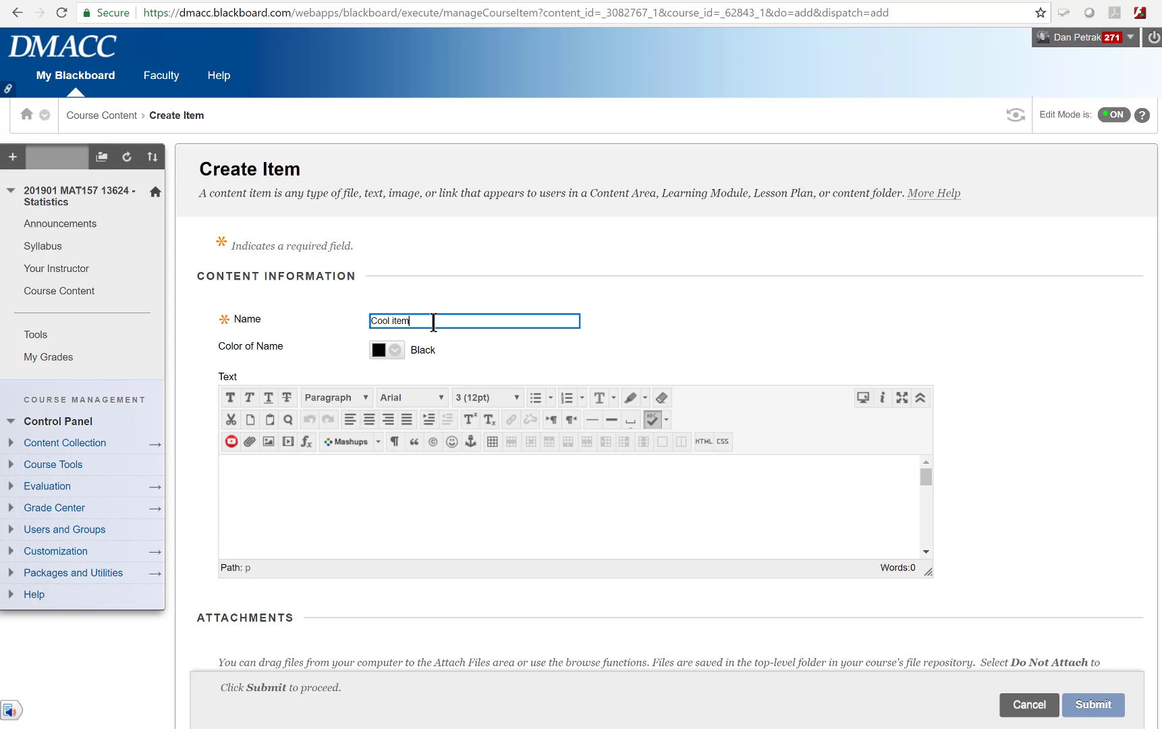
left_click(525, 492)
type("thi")
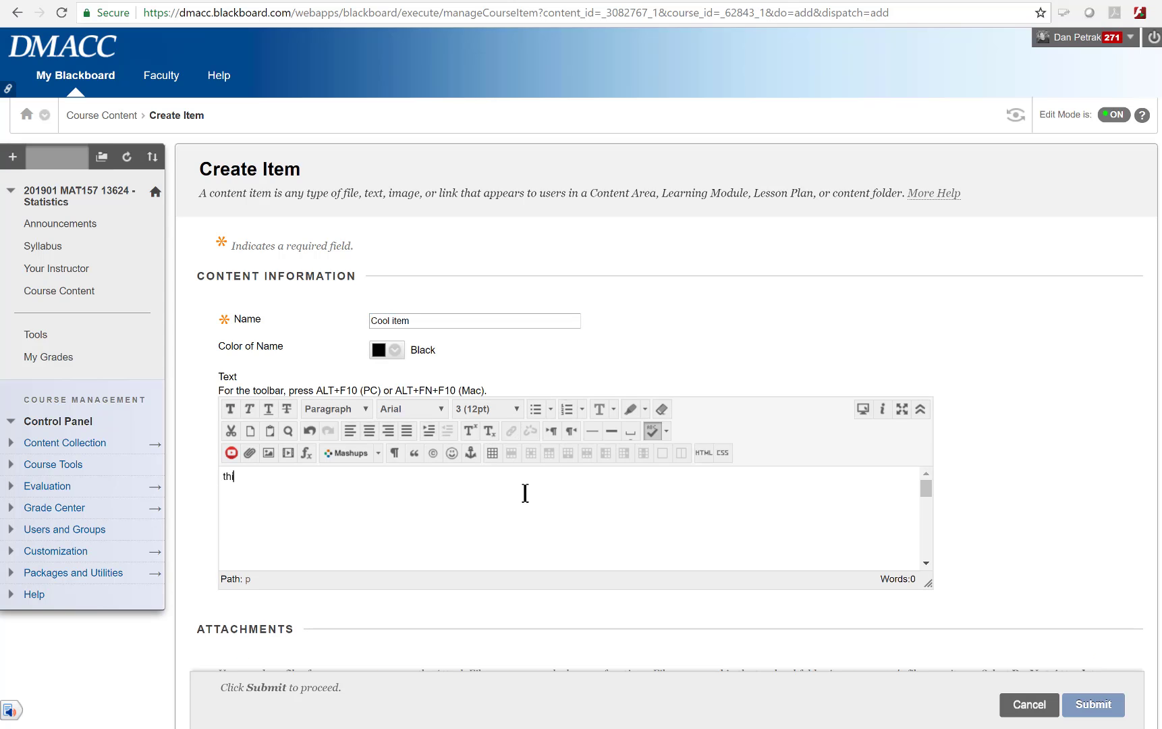
type("s is a")
type(" col")
type("ol thing")
Link the text "this is a cool thing" to the copied 2-4 homework address, opening in a new window, and submit the item.
left_click_drag(330, 479, 181, 474)
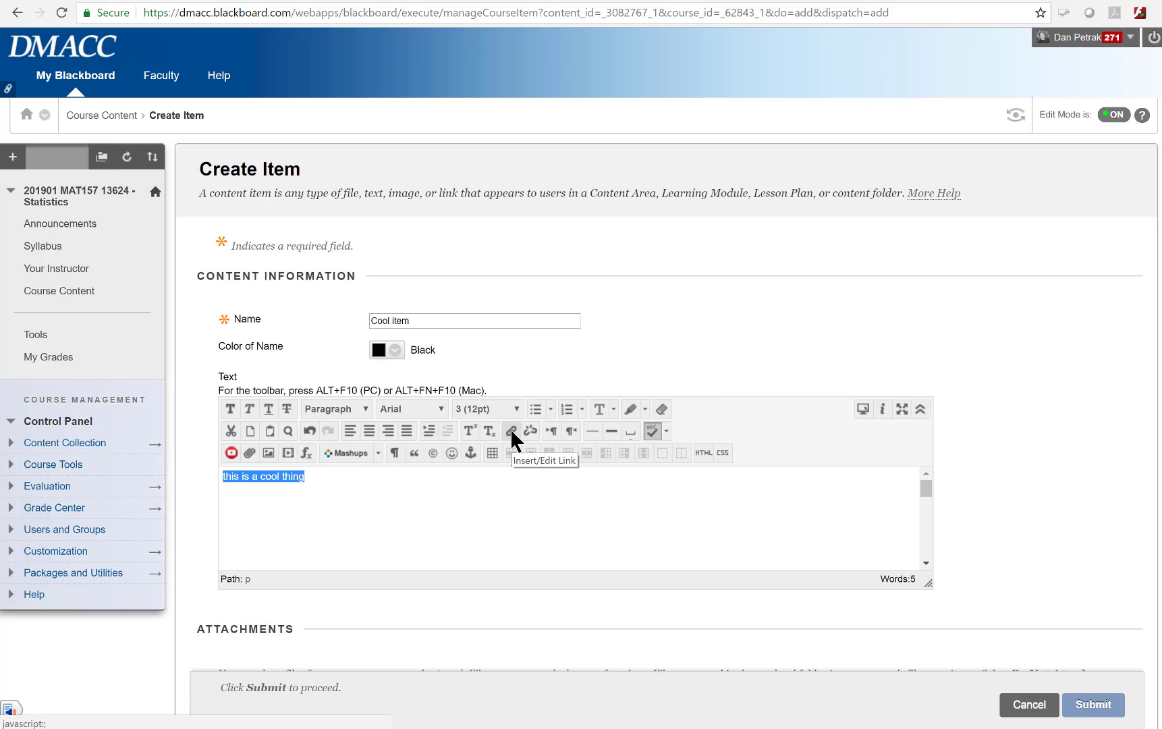
left_click(511, 430)
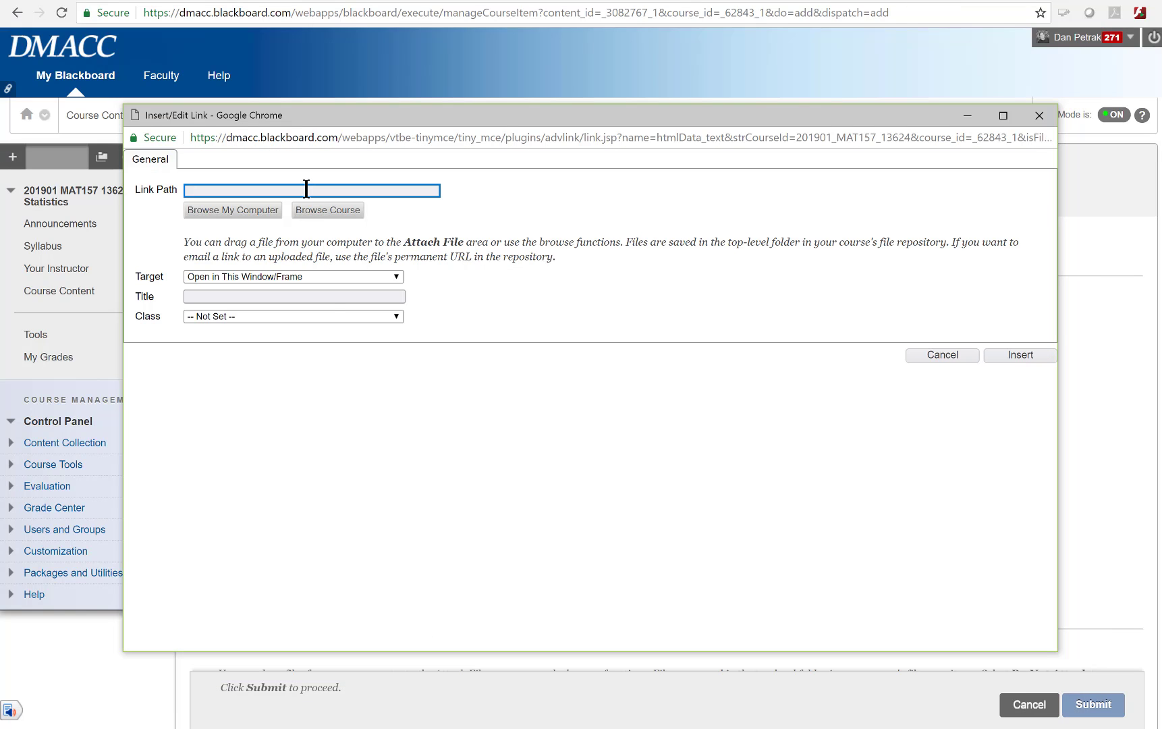
left_click(306, 188)
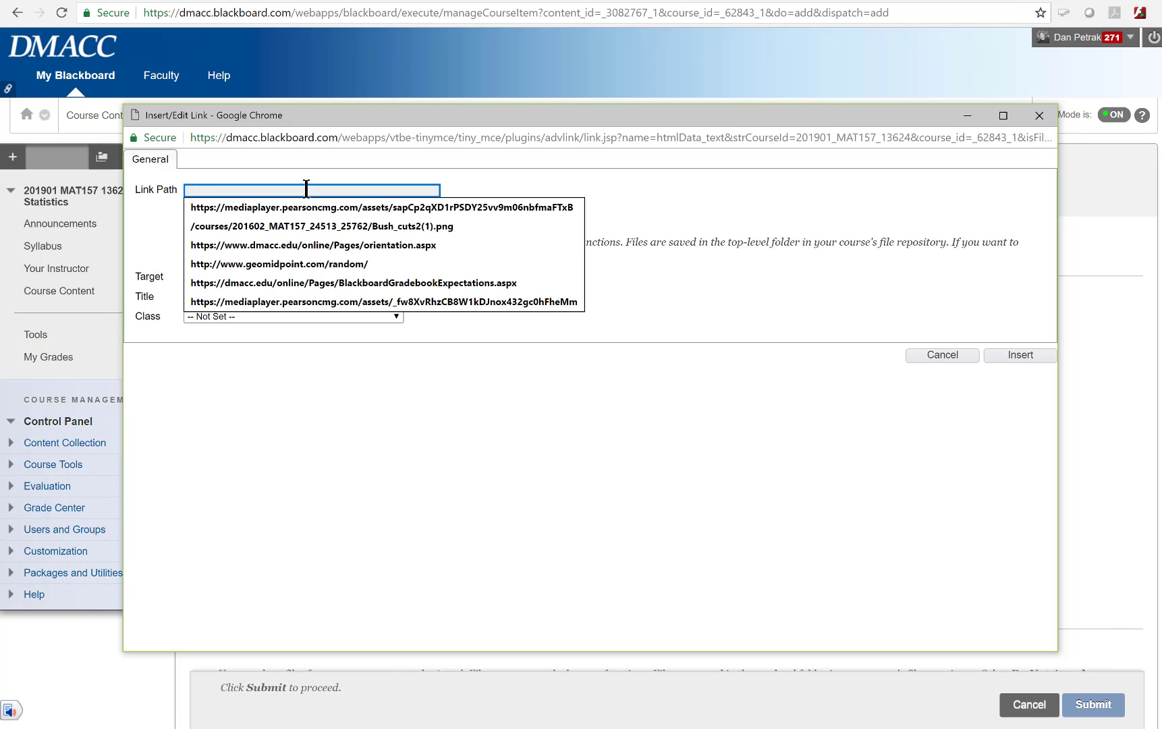
key("ctrl+v")
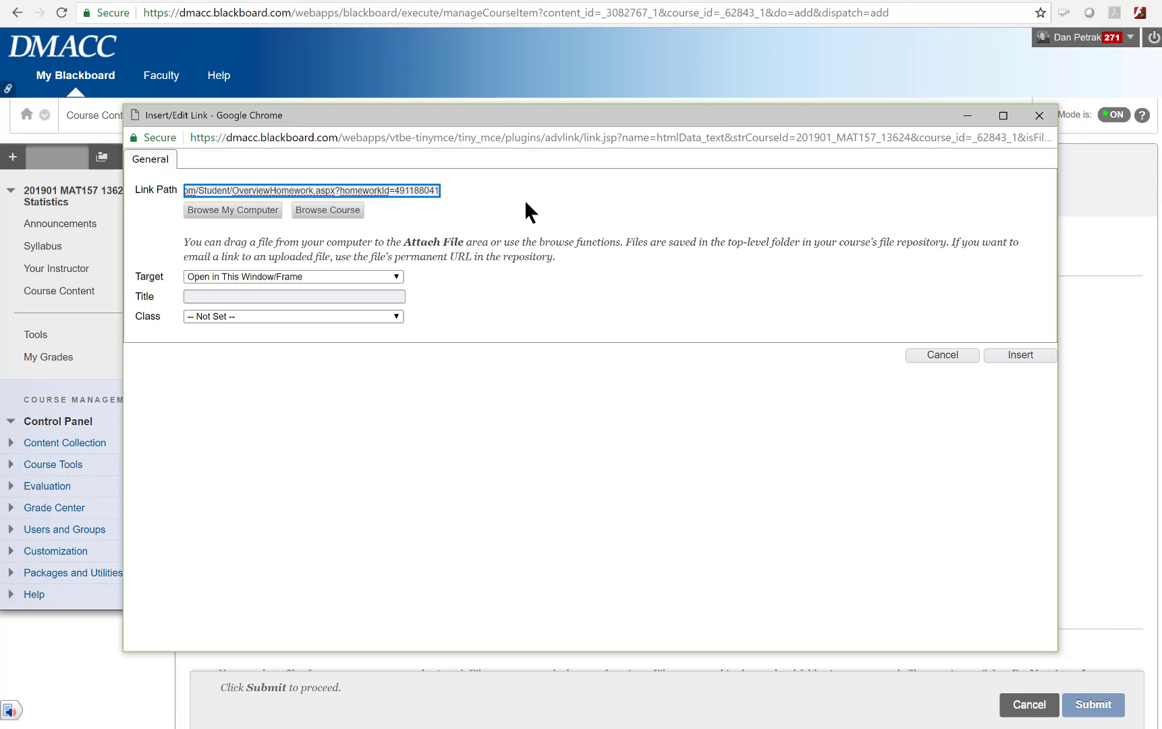
left_click(262, 276)
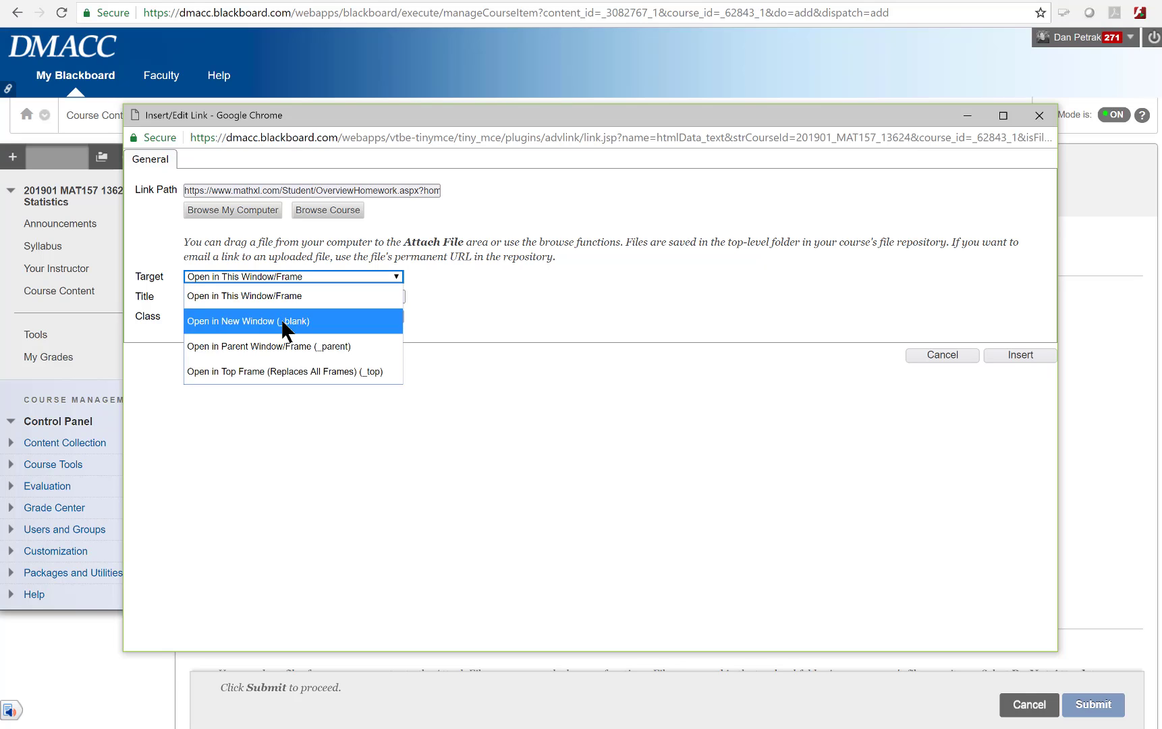
left_click(283, 323)
left_click(1014, 356)
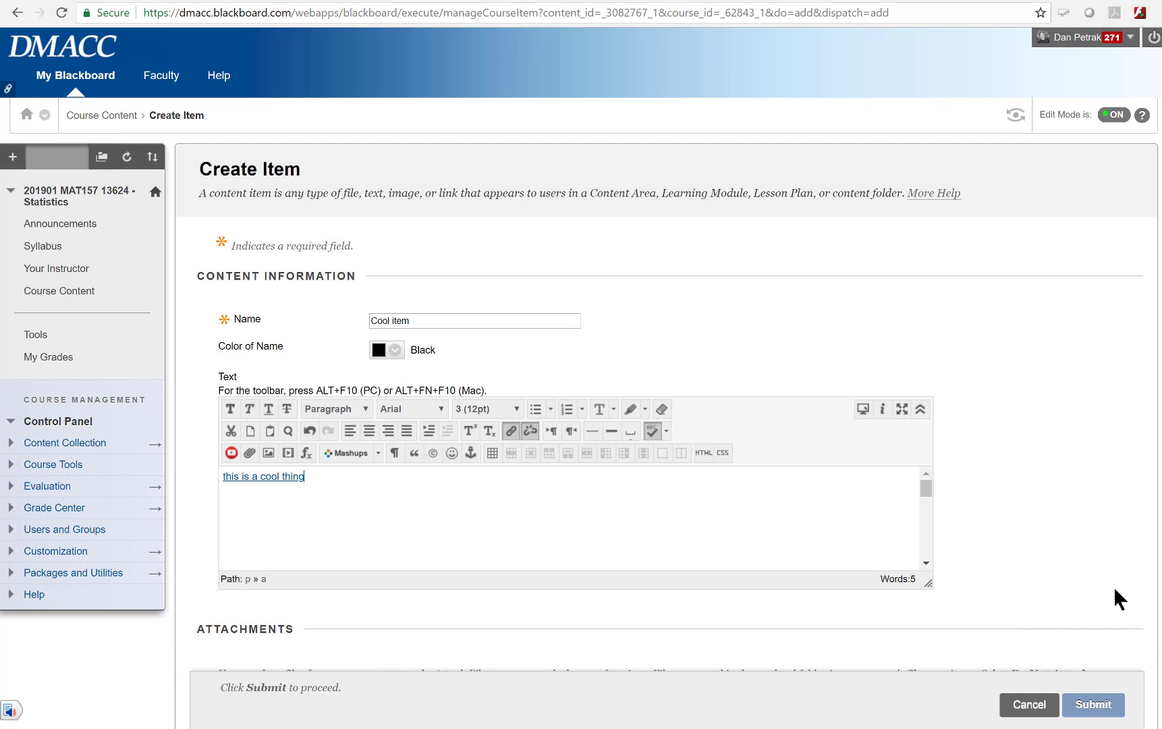
left_click(1104, 706)
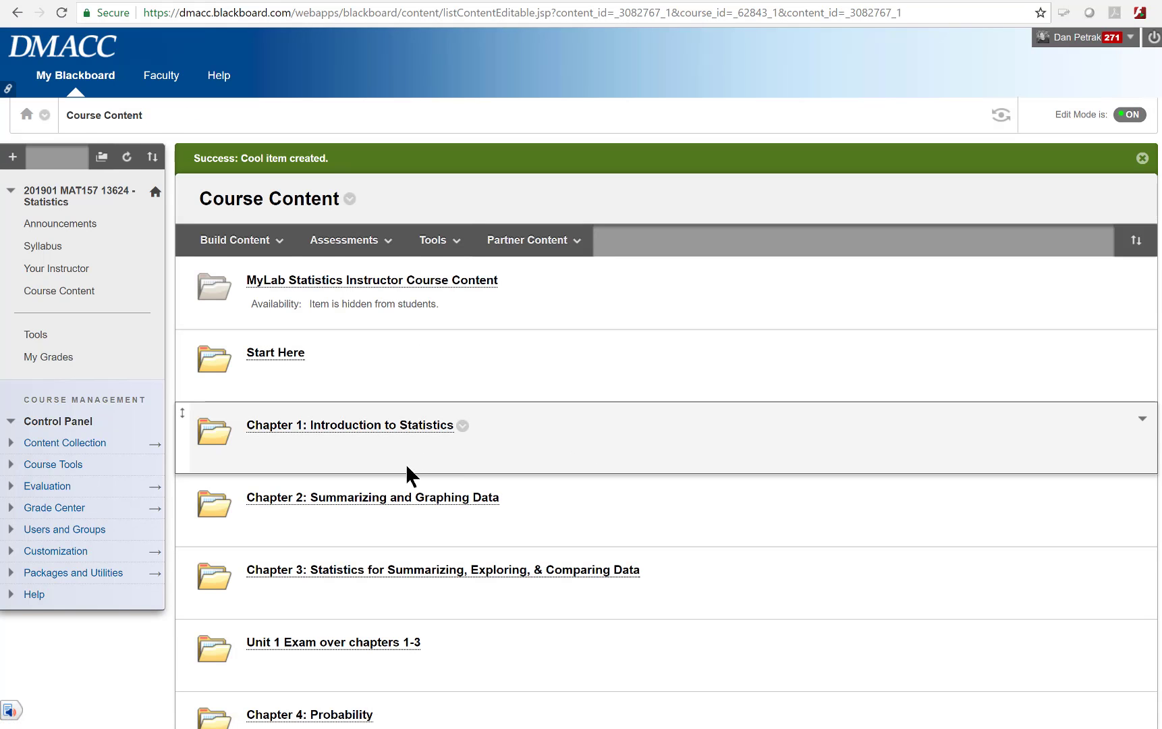
Test the "this is a cool thing" link in Cool item at the end of the course content, then return to Course Content.
scroll(407, 475, "down", 7)
scroll(430, 518, "down", 9)
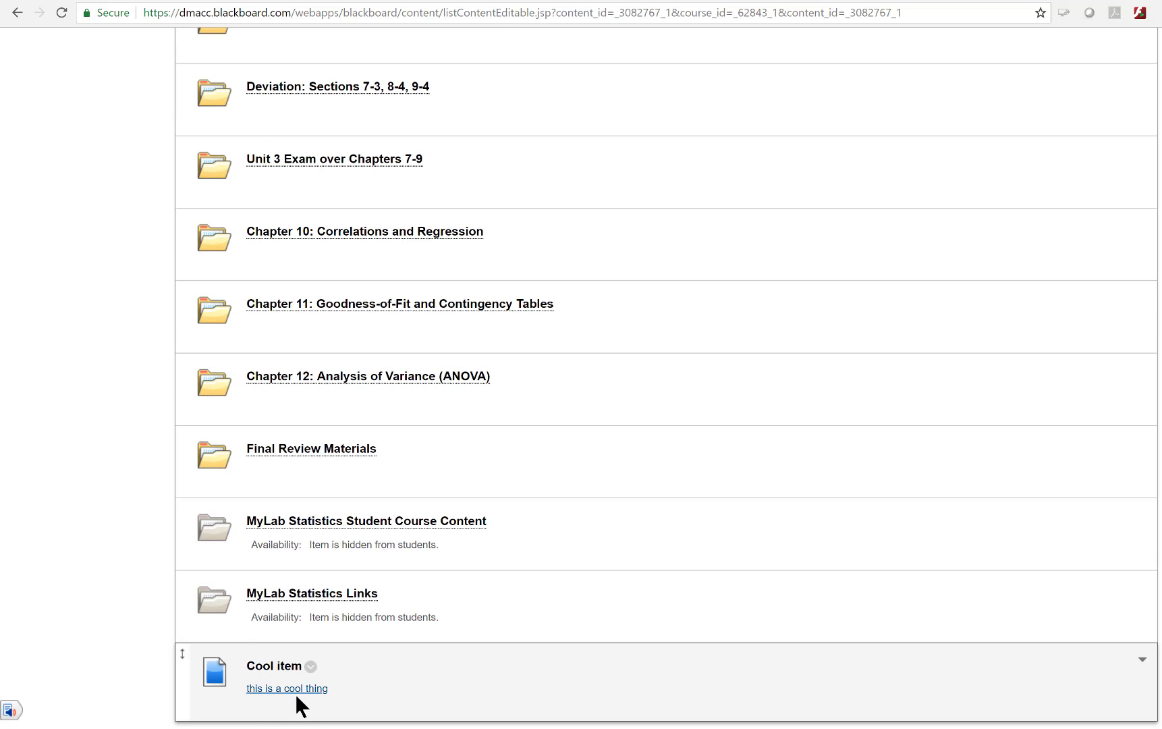
left_click(292, 687)
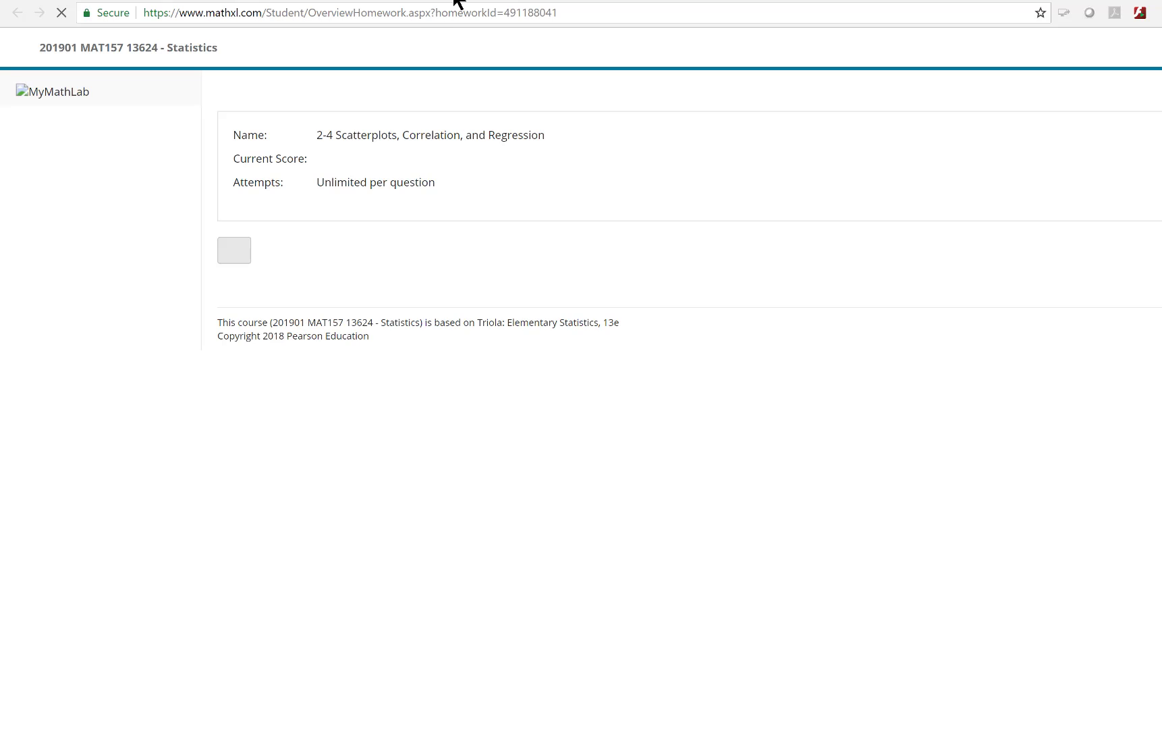
key("alt+Left")
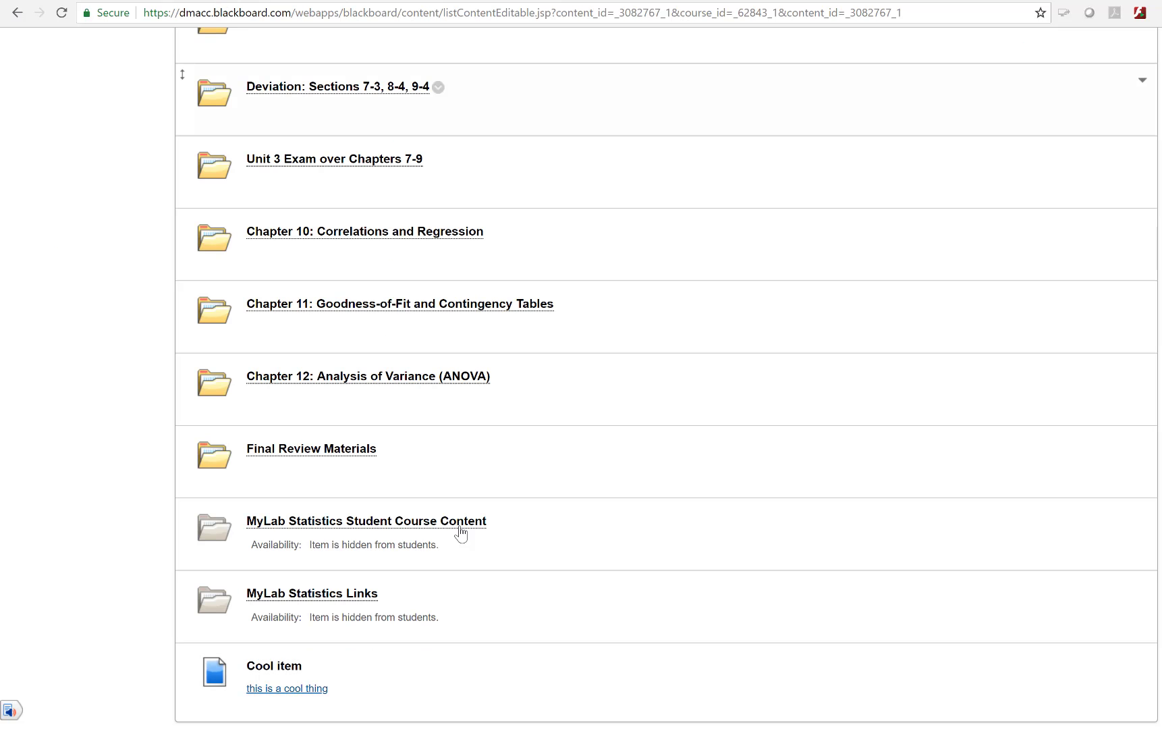
Delete Cool item from the main Course Content area.
left_click(310, 667)
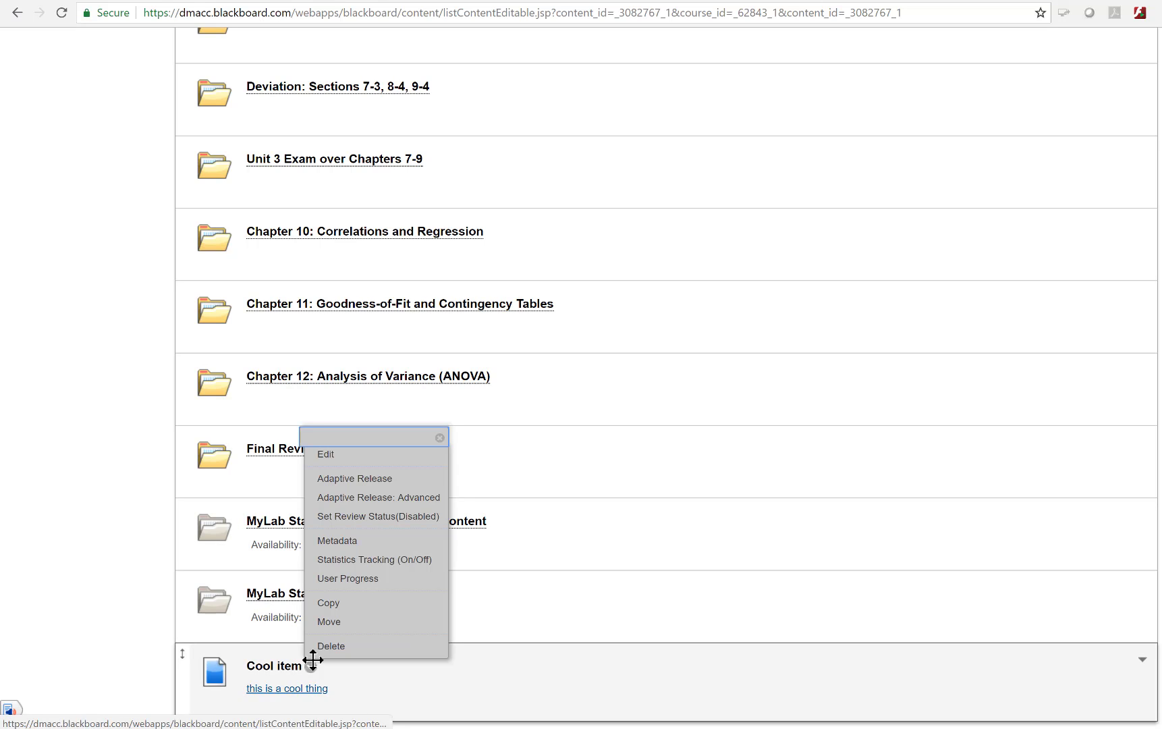
left_click(322, 648)
left_click(666, 100)
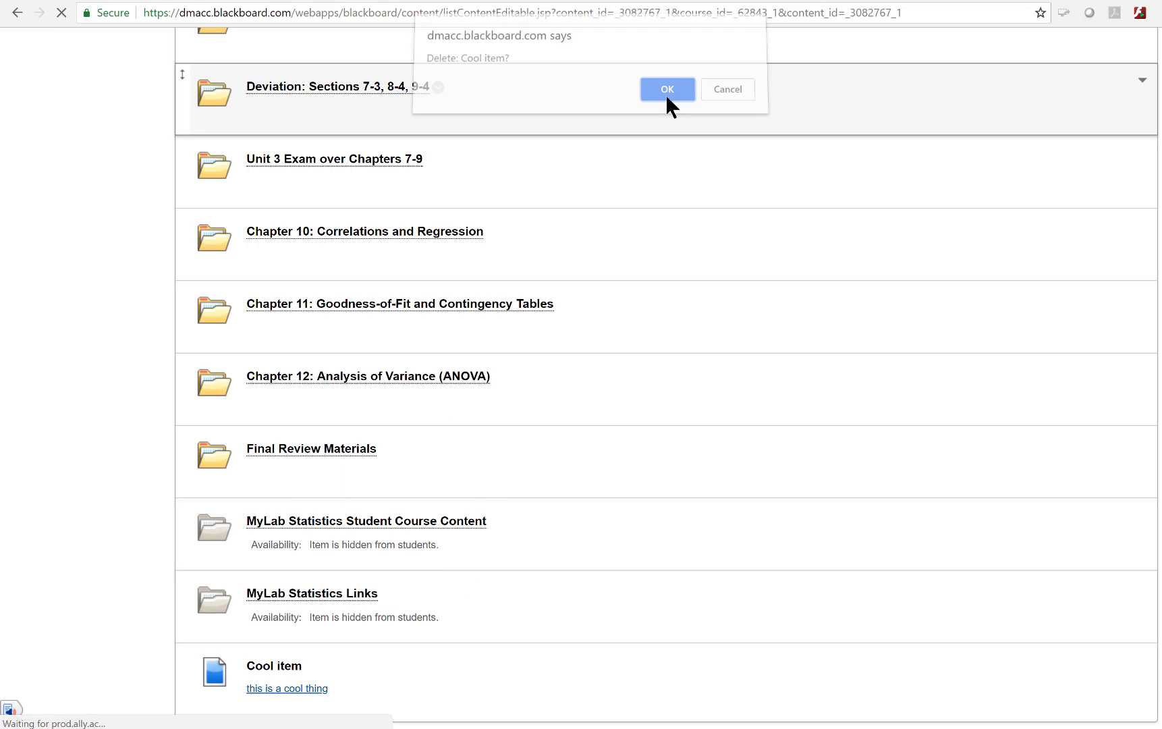